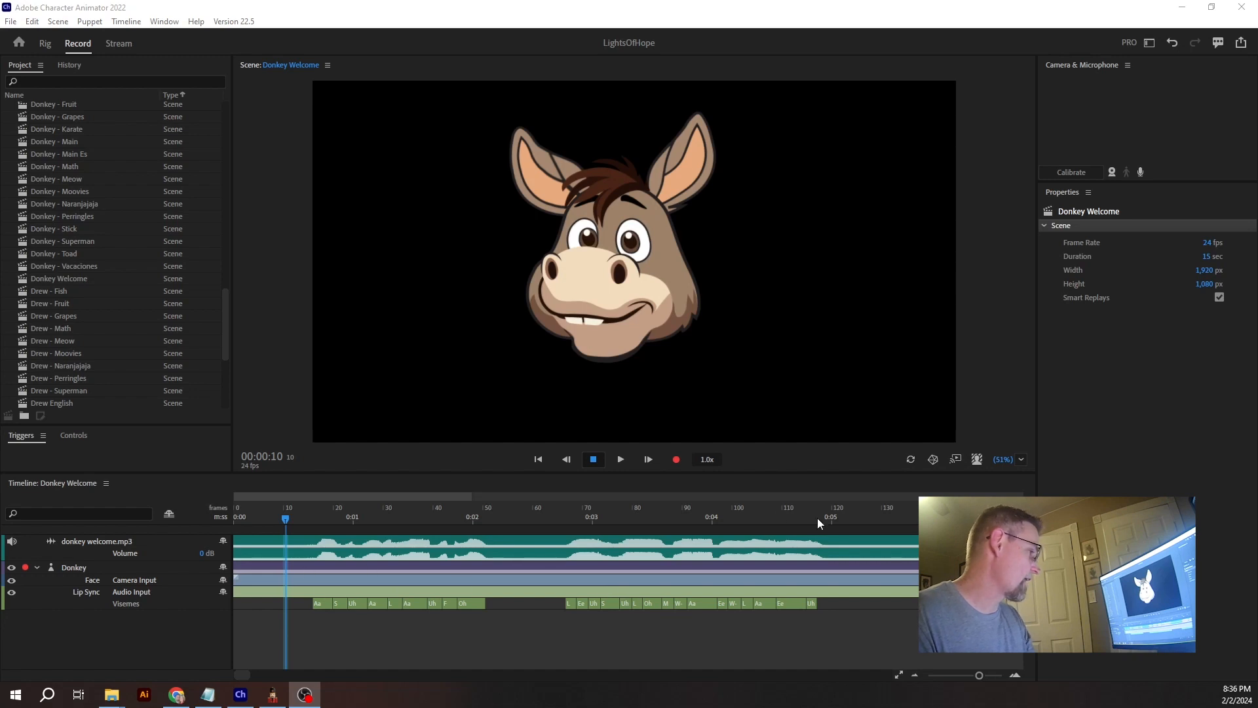
Step: Play the Donkey Welcome scene from about frame 14 to review its lip-synced animation
click(306, 517)
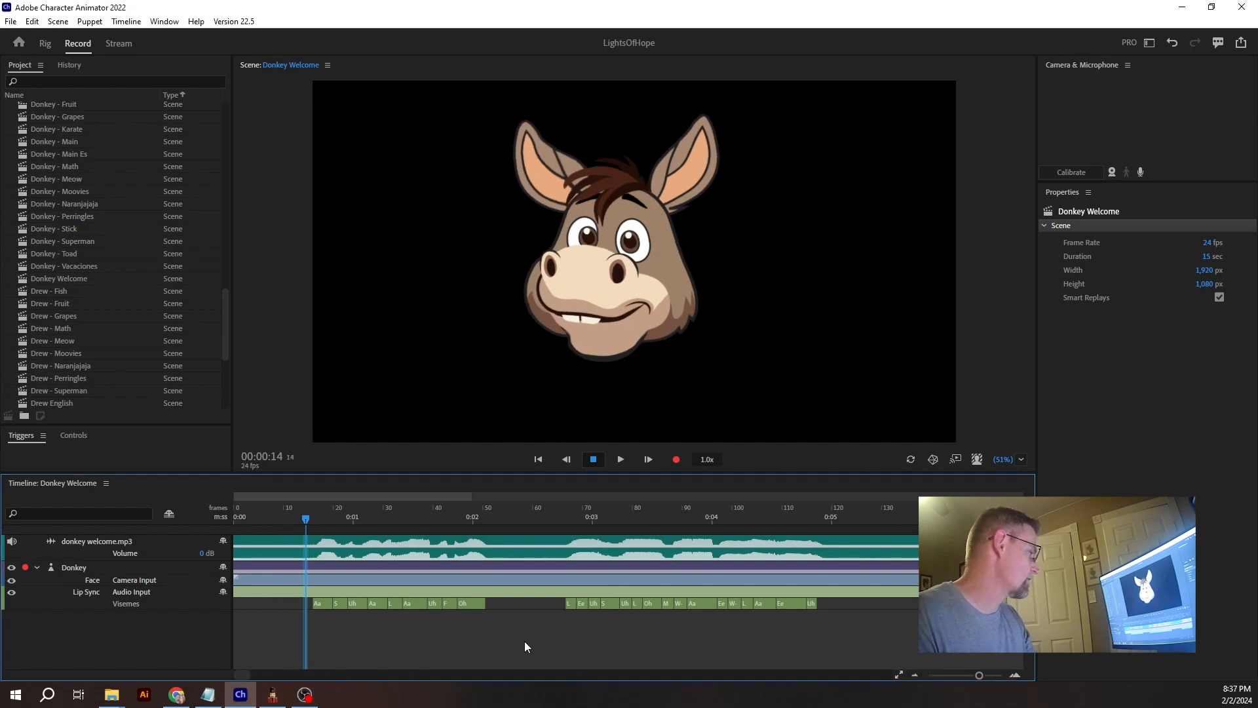
key(space)
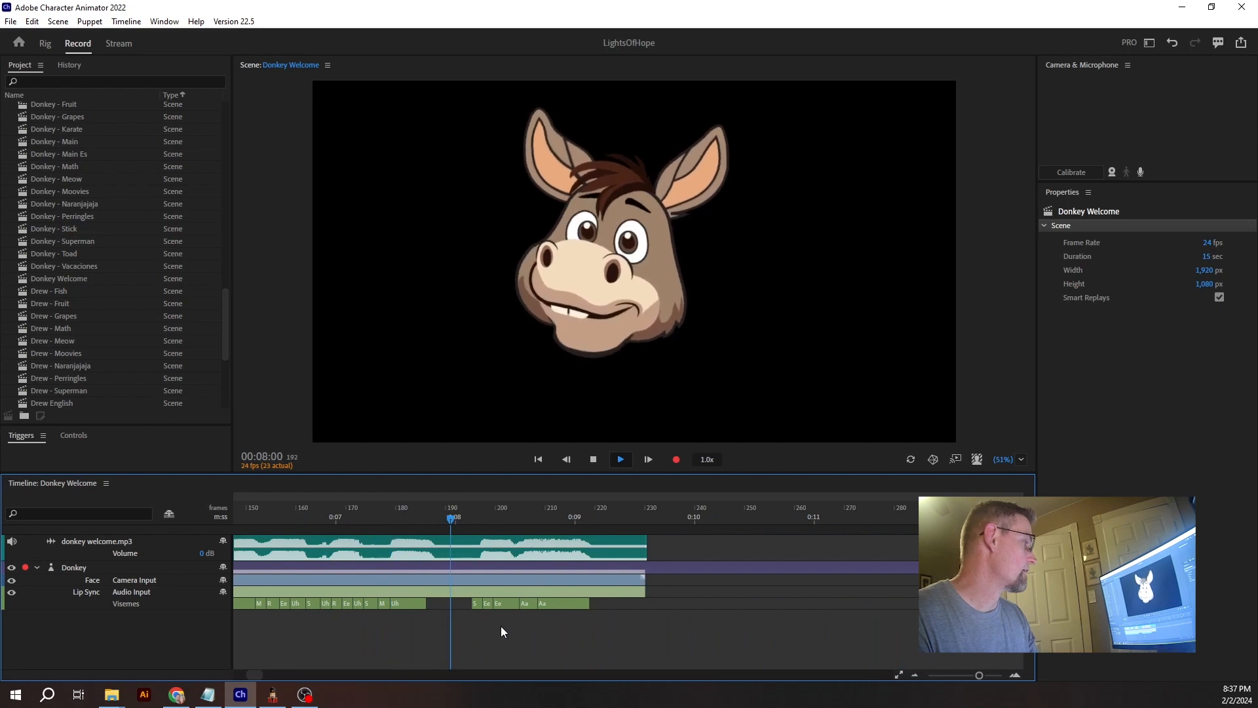
key(space)
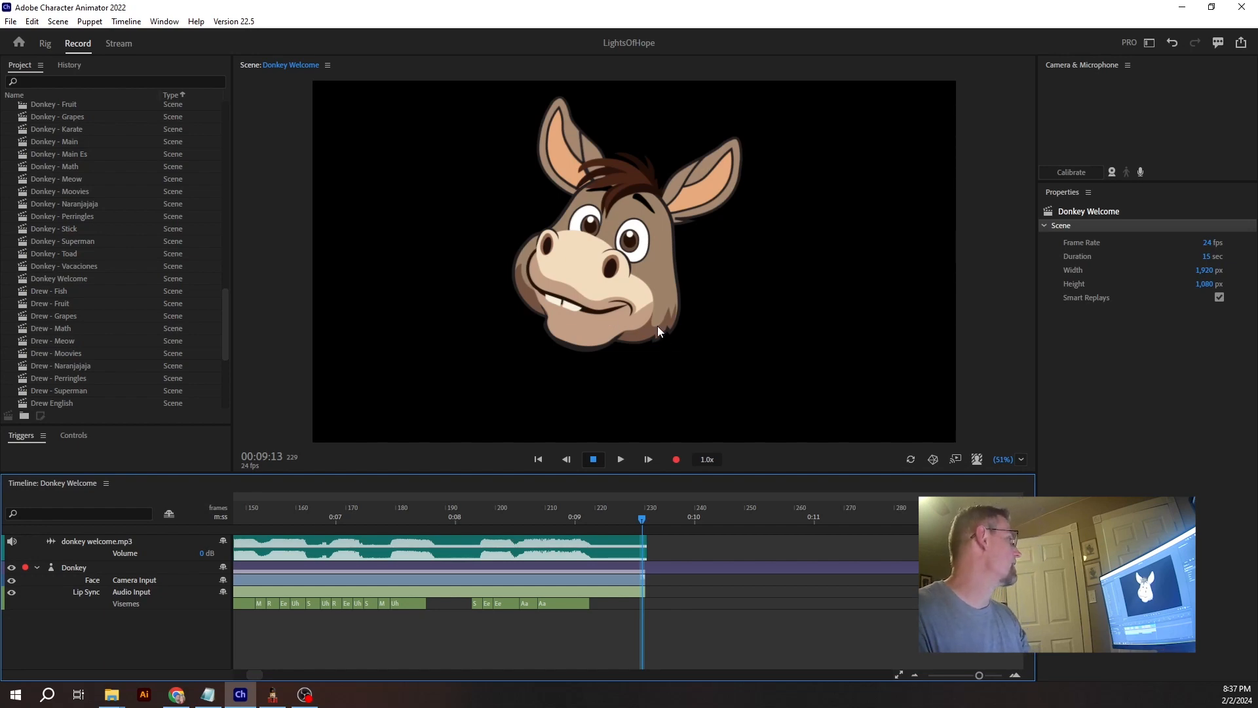
Step: Create a new project named Demo and add the example puppet Chad (Photoshop) to it
click(10, 21)
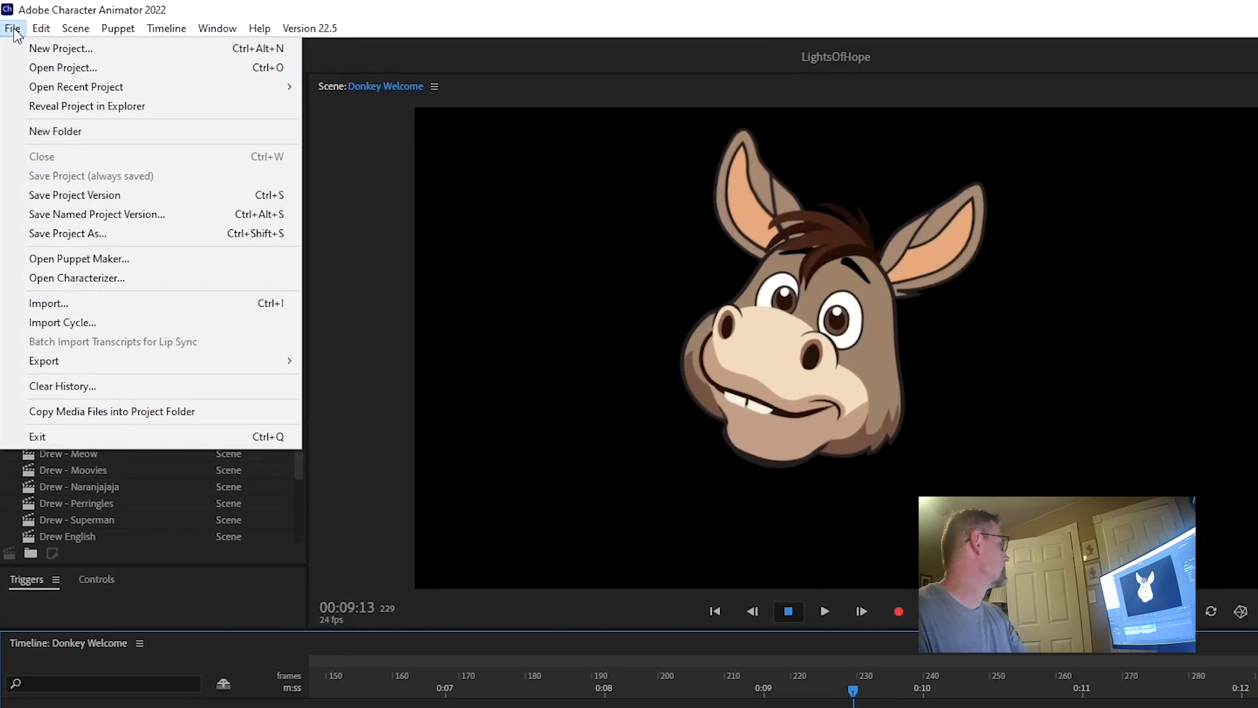
click(36, 49)
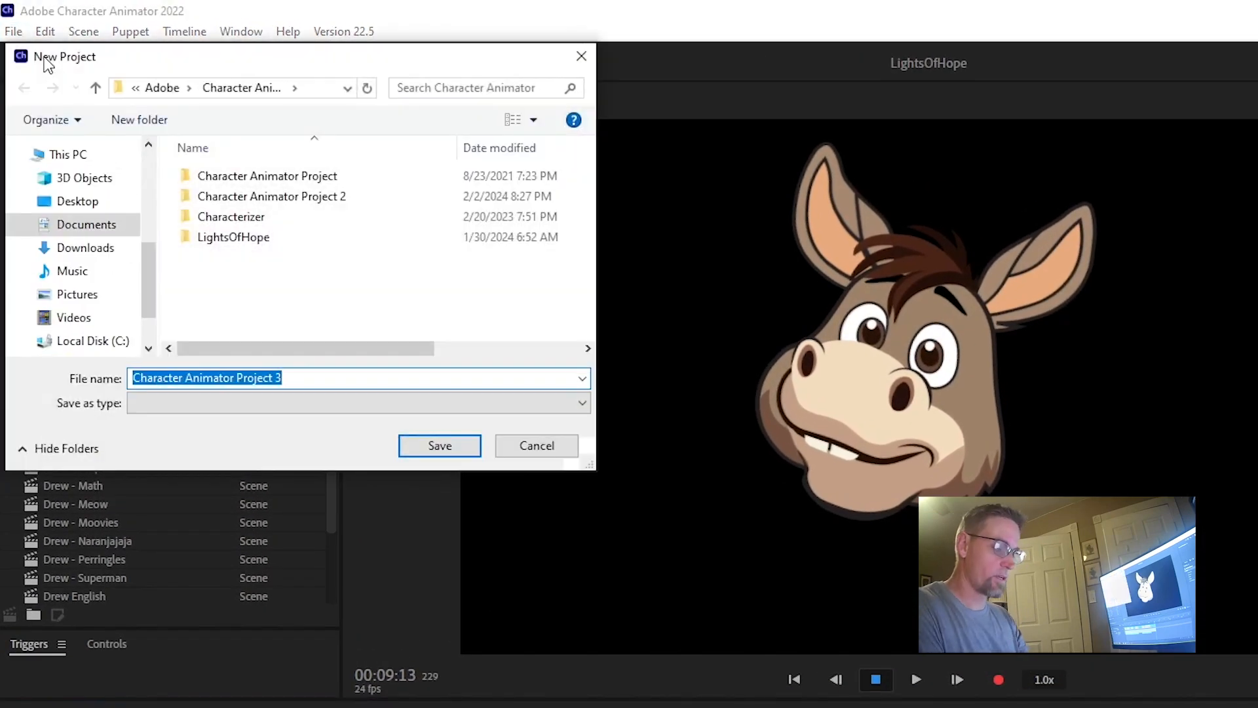
text(Demo)
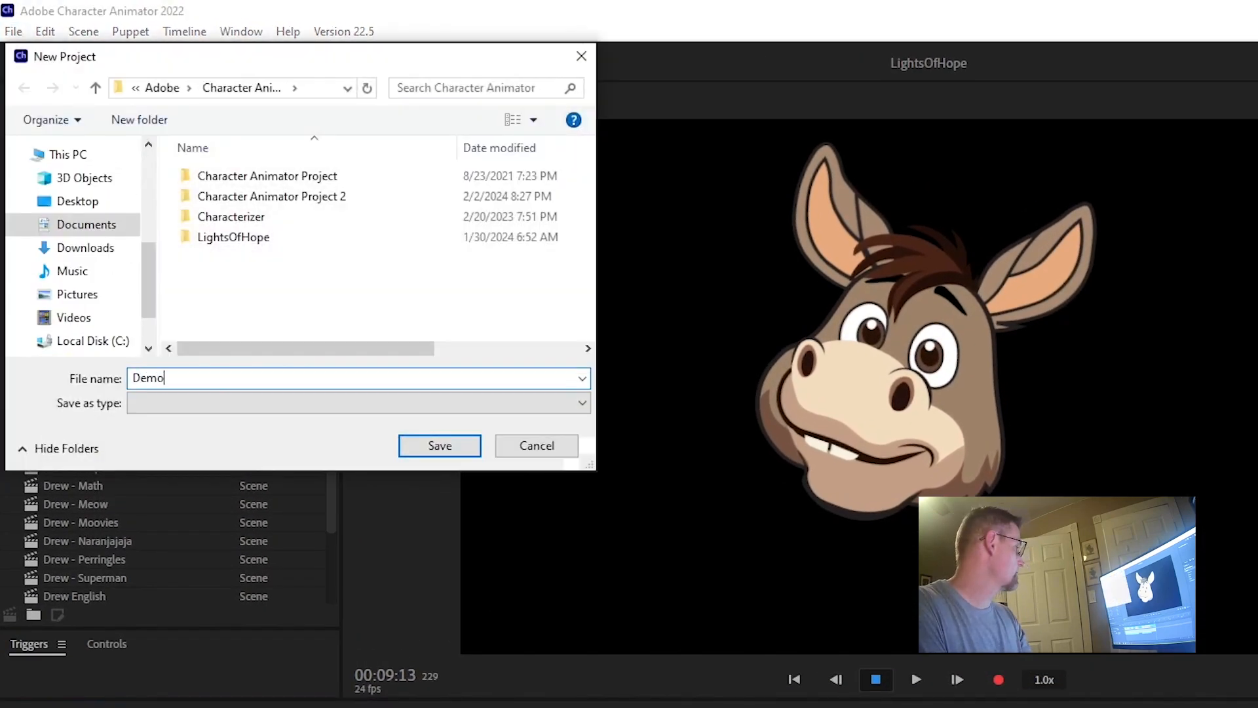
key(Return)
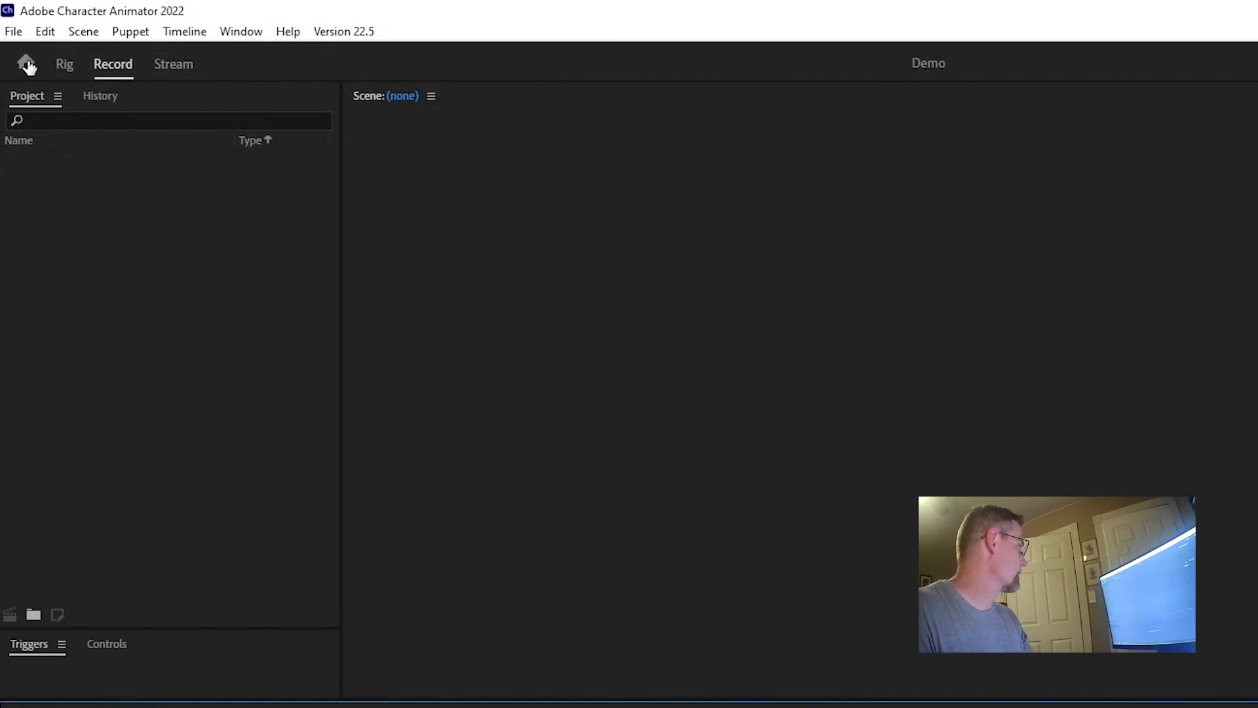
click(26, 64)
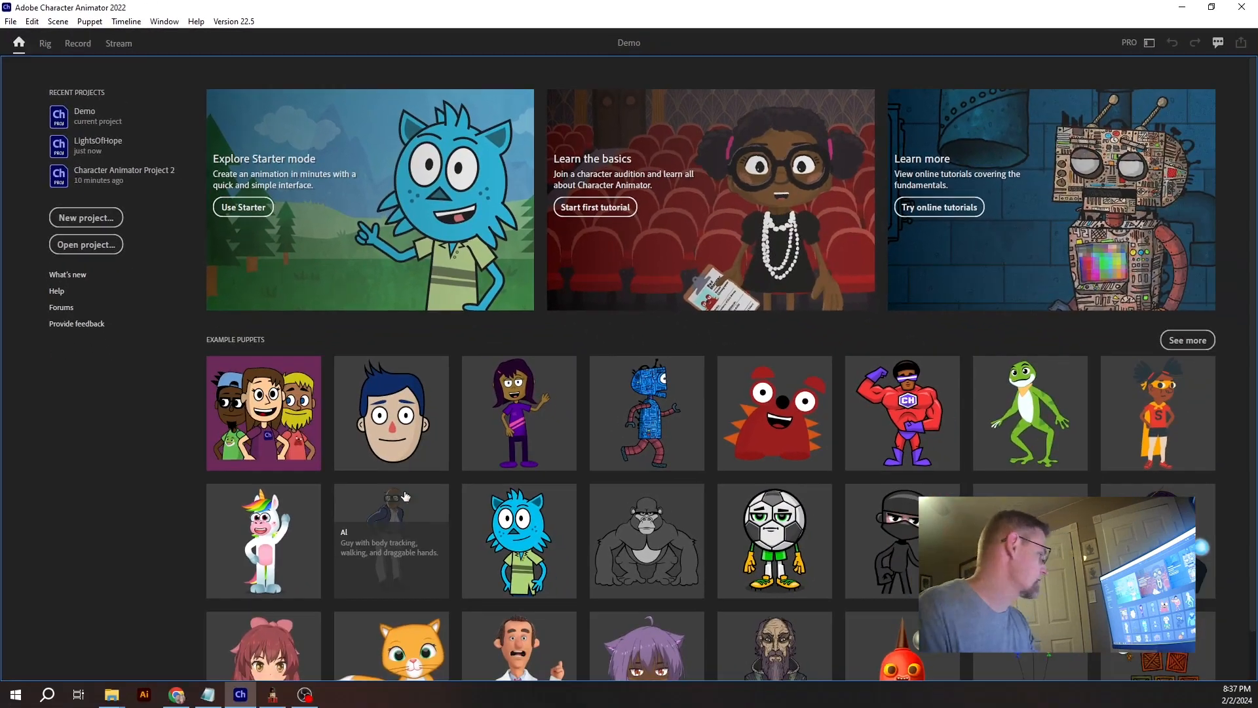
click(389, 387)
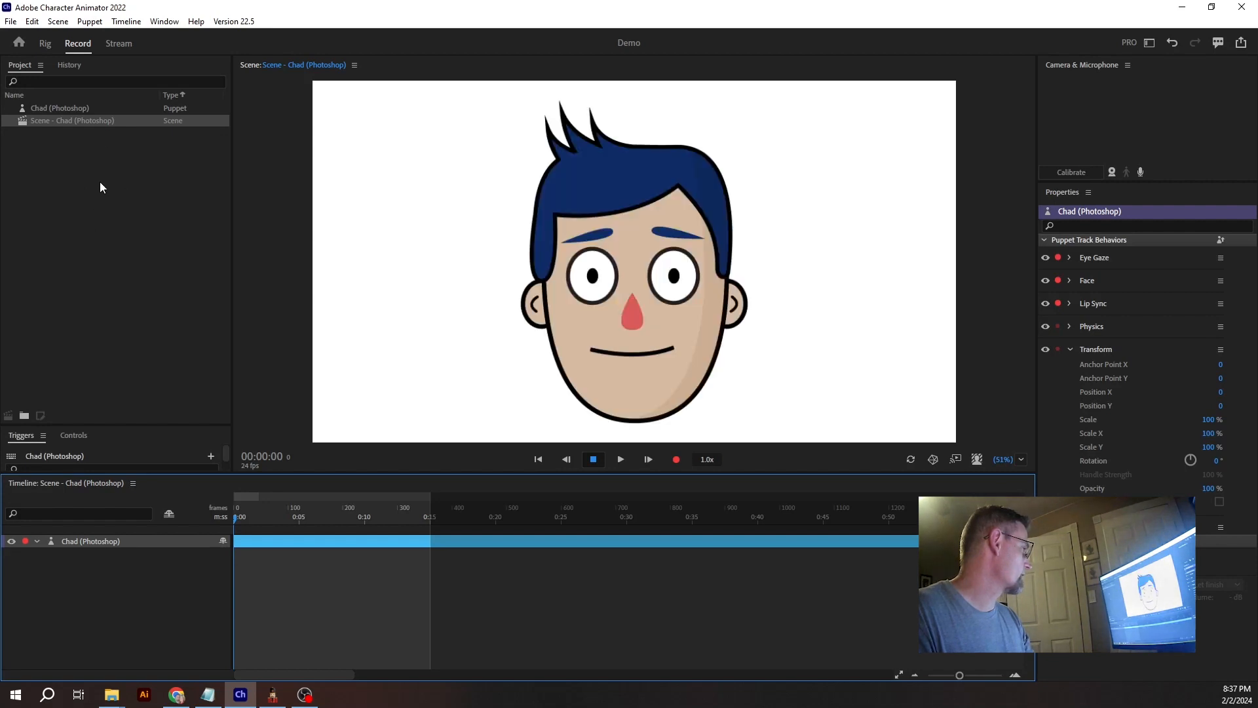
Step: Import the audio file Promo- 21 Welcome - Drew.wav and place it at the start of the Chad scene's timeline
double_click(99, 182)
scroll(150, 172, down, 10)
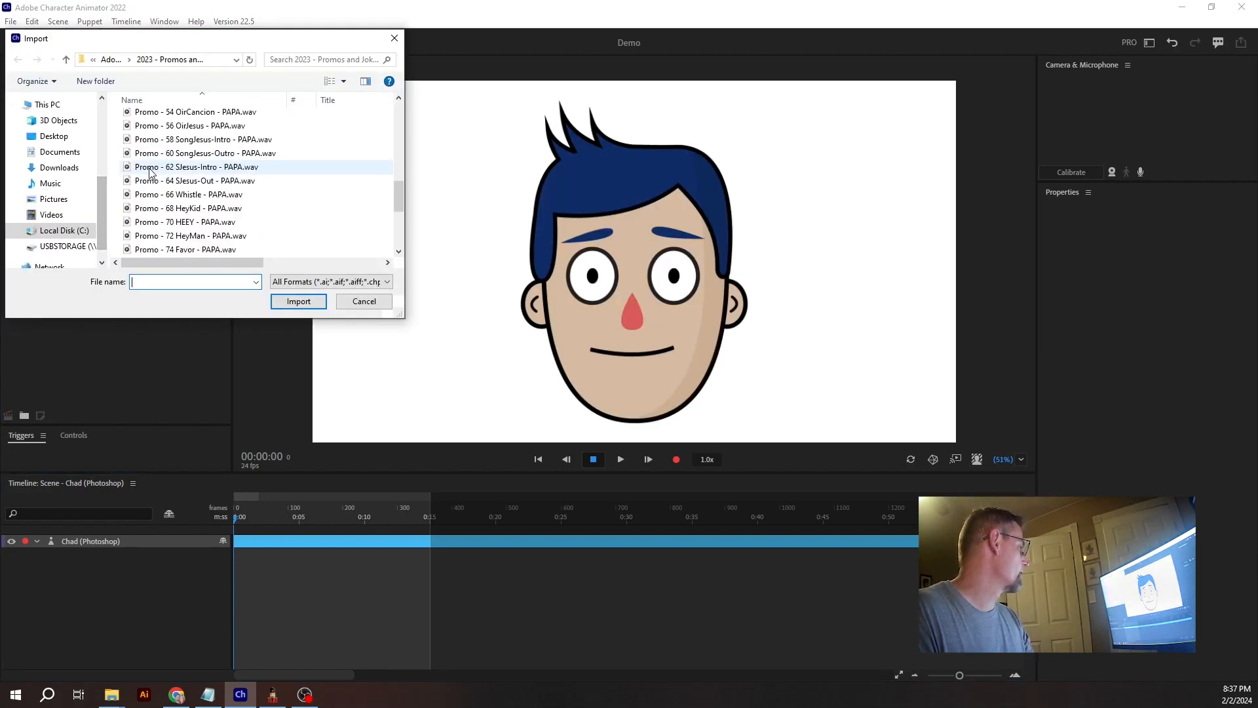
scroll(150, 172, down, 5)
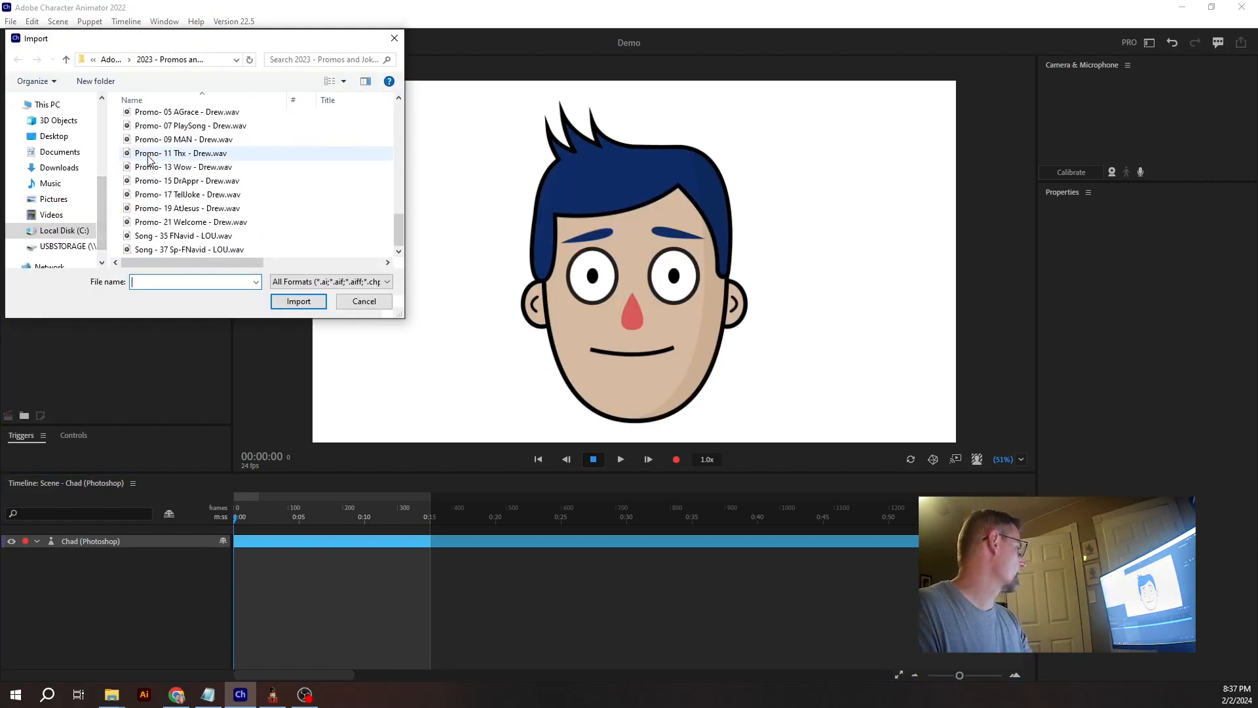
click(190, 223)
click(298, 301)
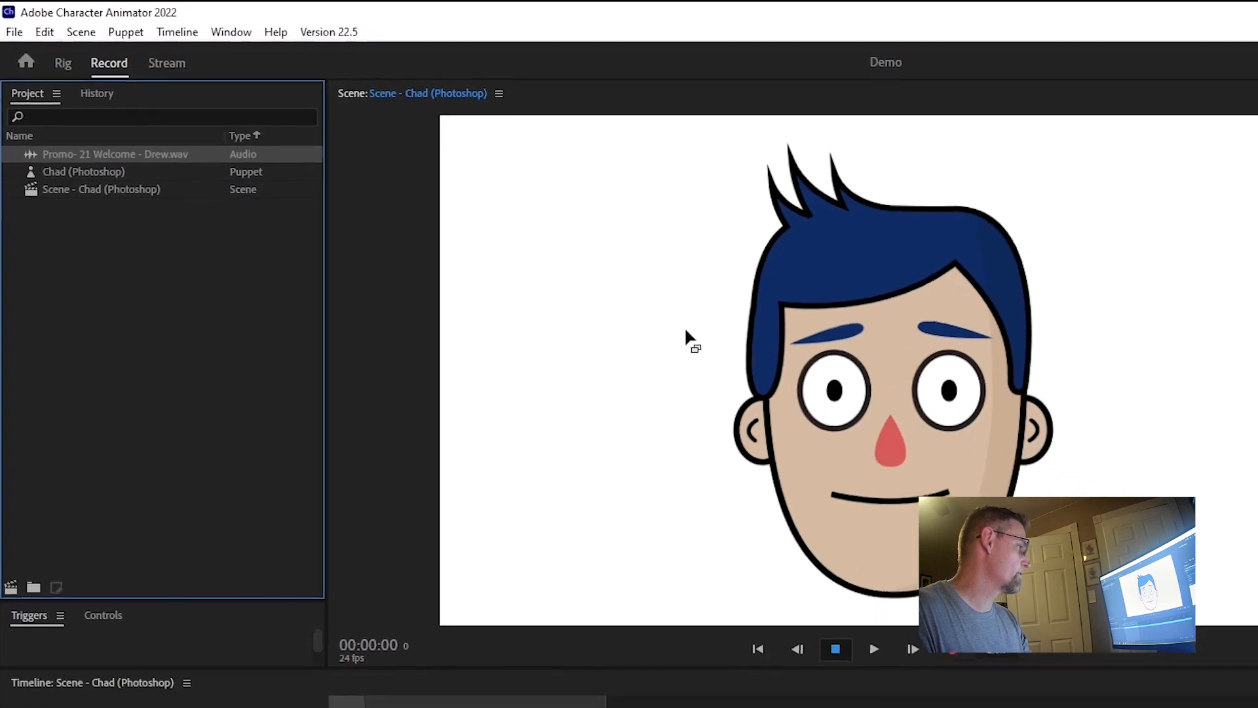
drag(685, 330, 685, 329)
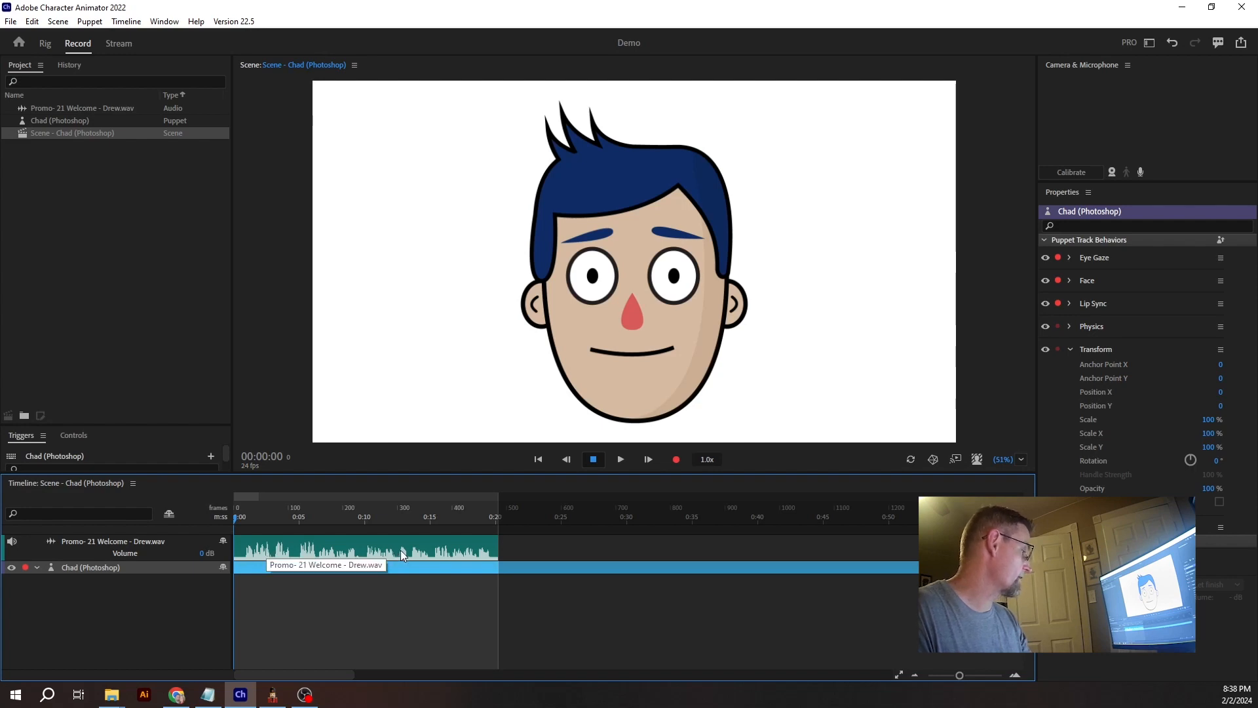
Step: Compute a lip sync take for the Chad puppet from the scene audio
click(127, 21)
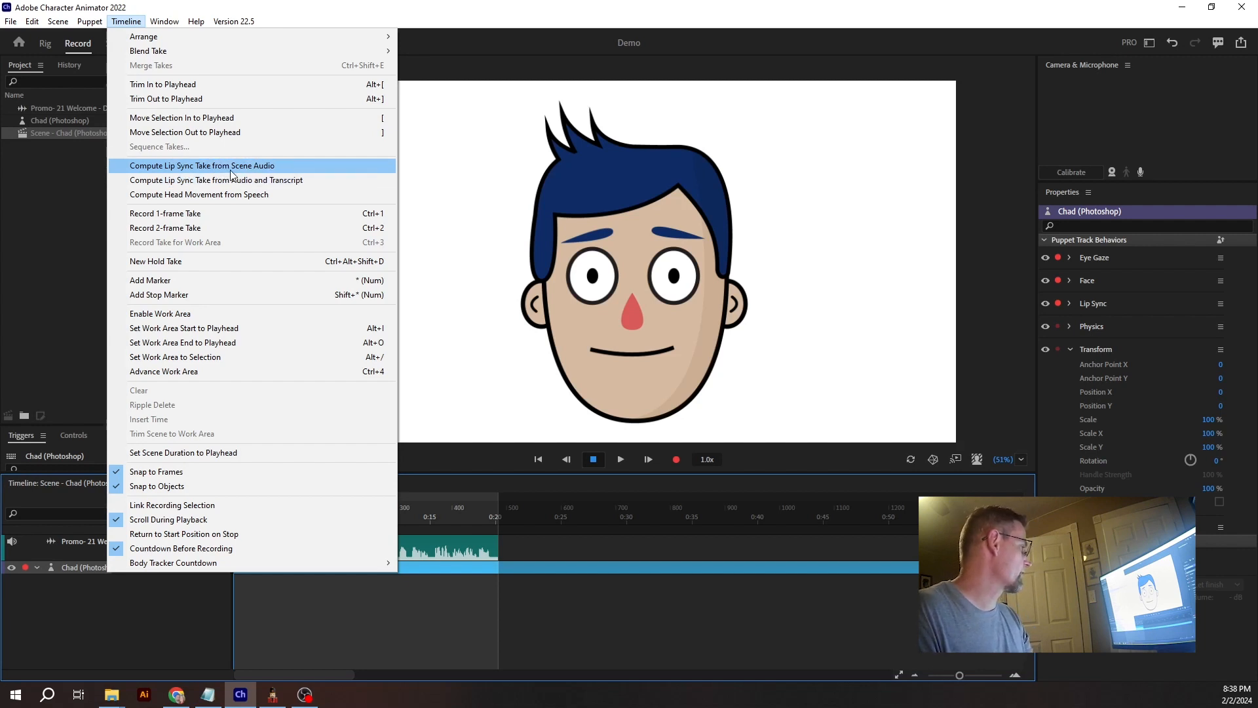
click(226, 170)
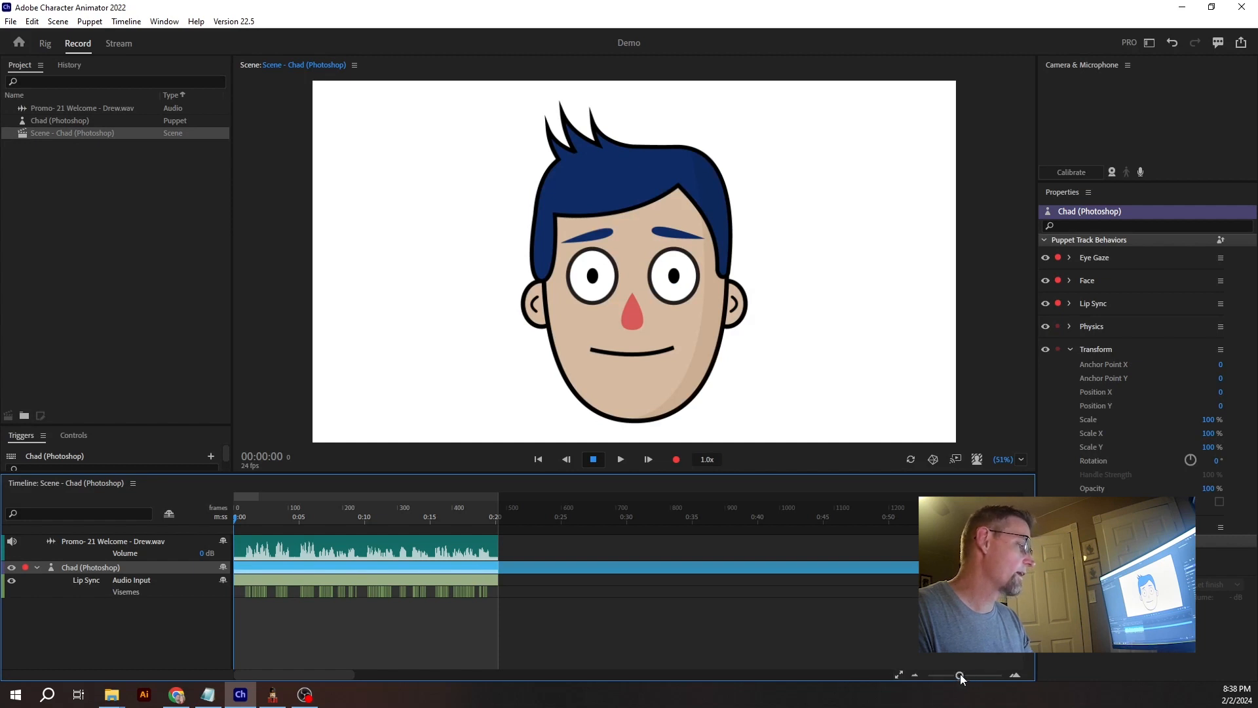
Step: Examine the viseme alternatives for an S sound in the lip sync take and play the scene to check the mouth movement
click(977, 673)
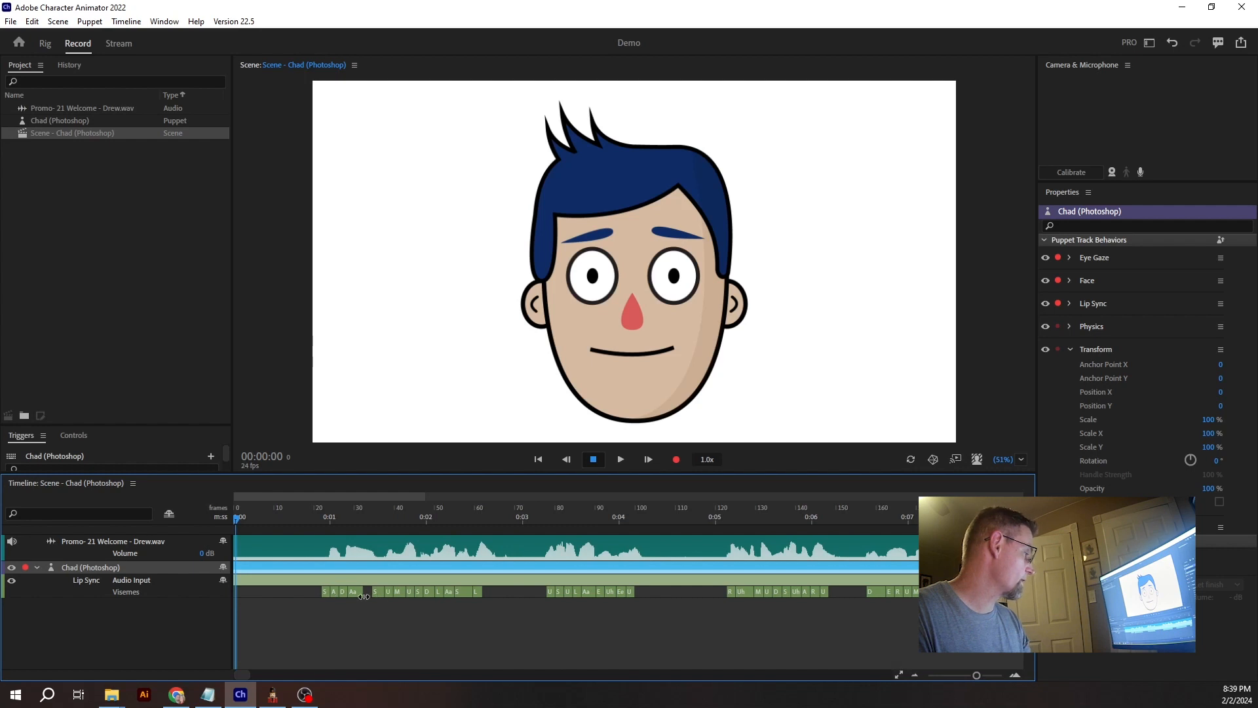
right_click(464, 589)
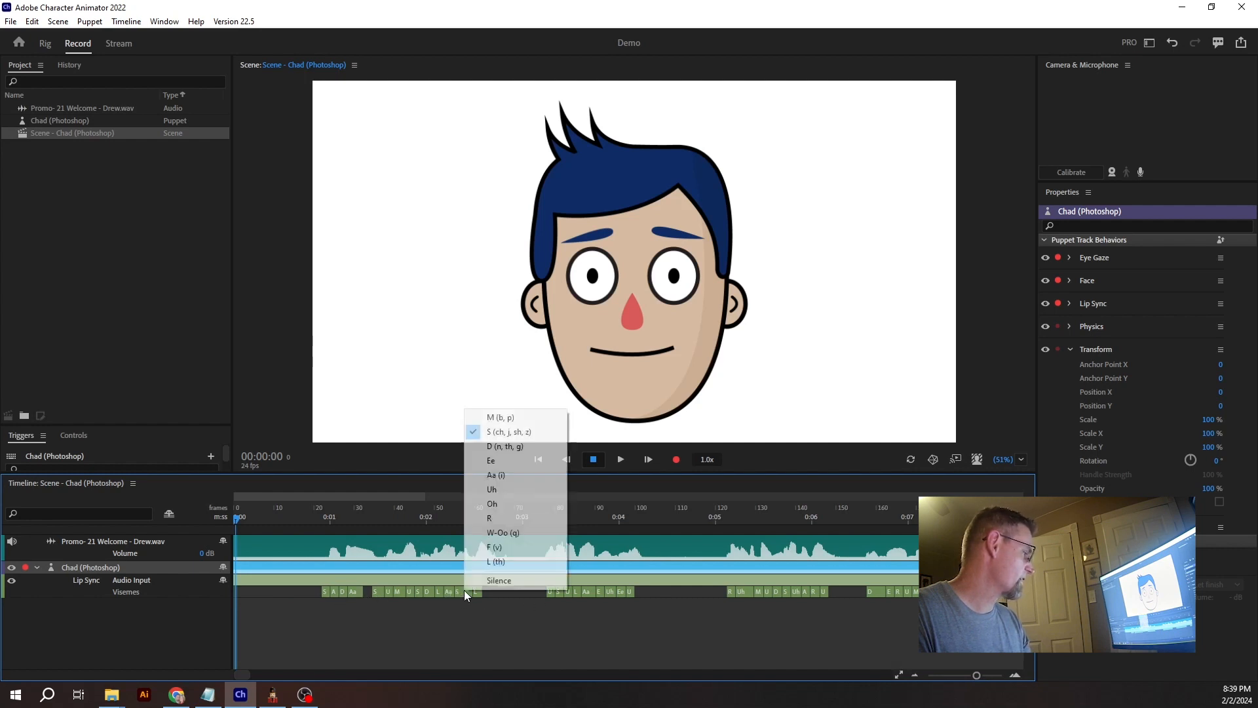
click(437, 603)
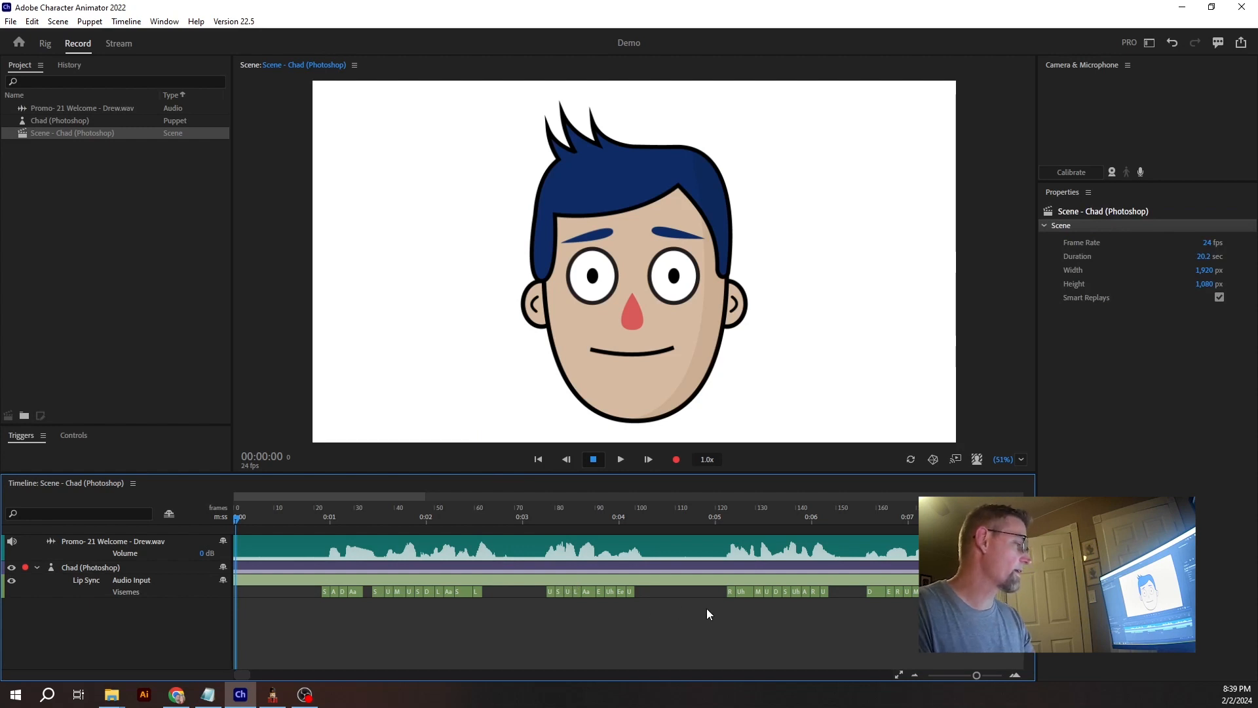
click(312, 543)
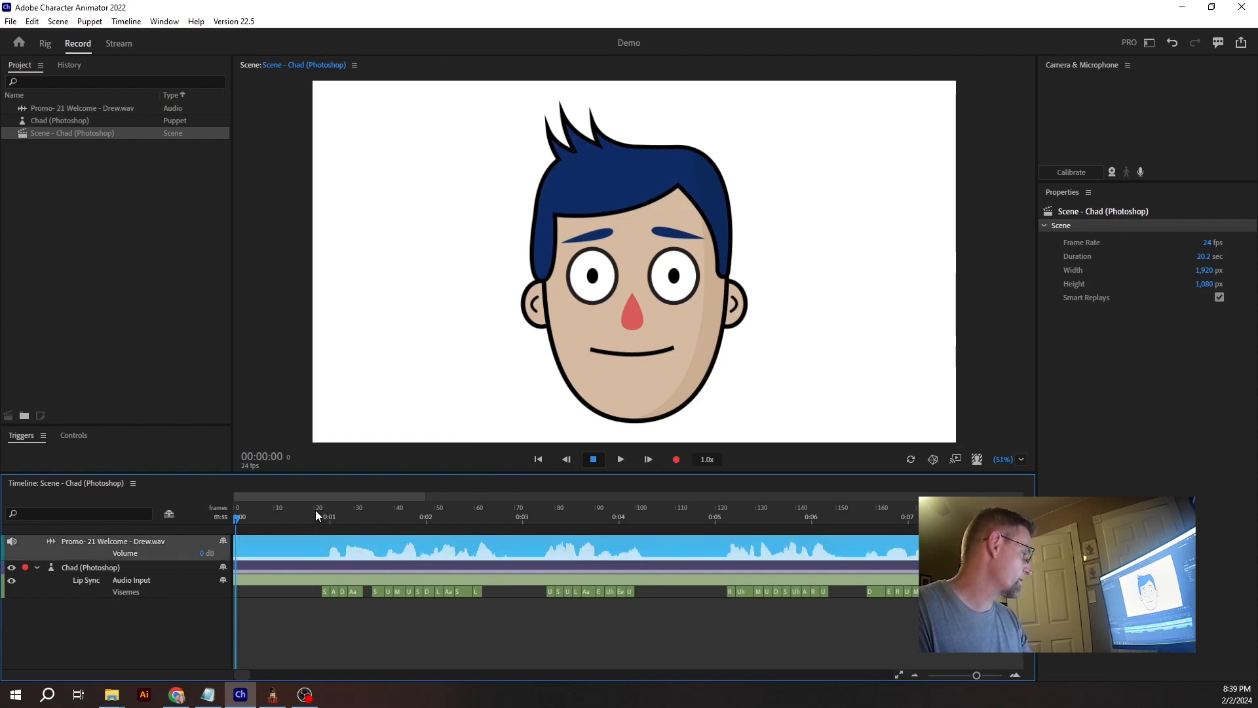
key(space)
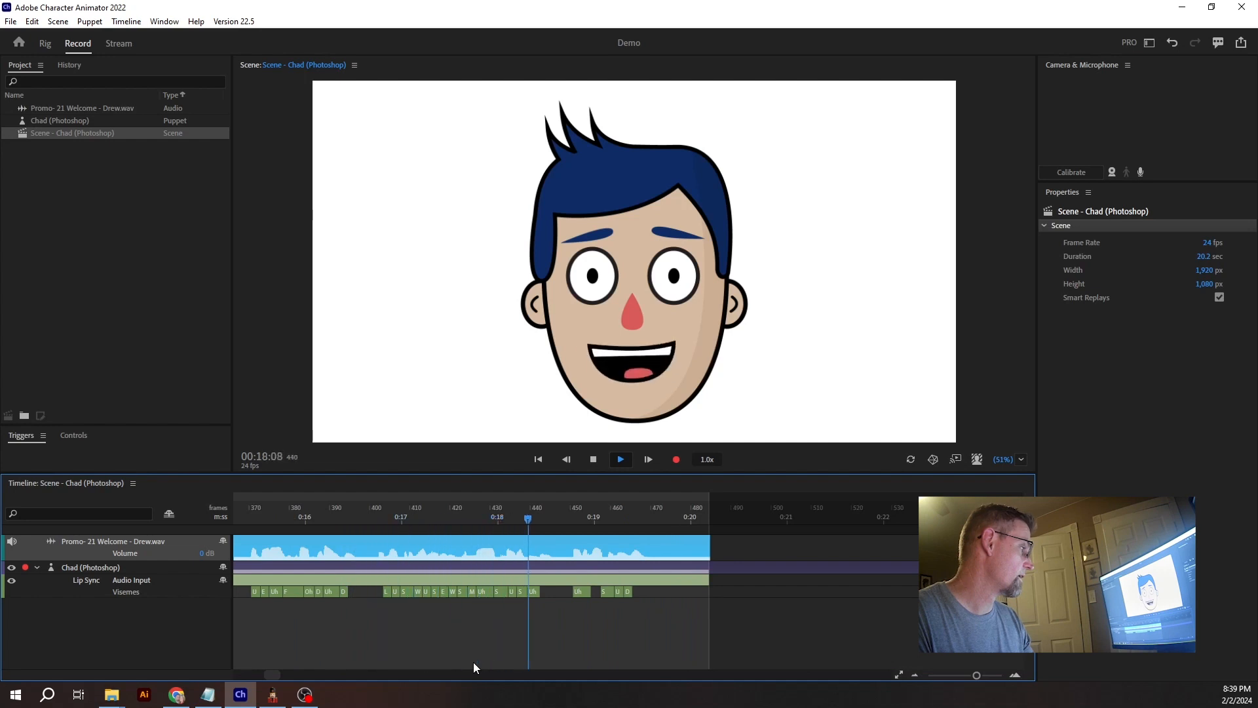
key(space)
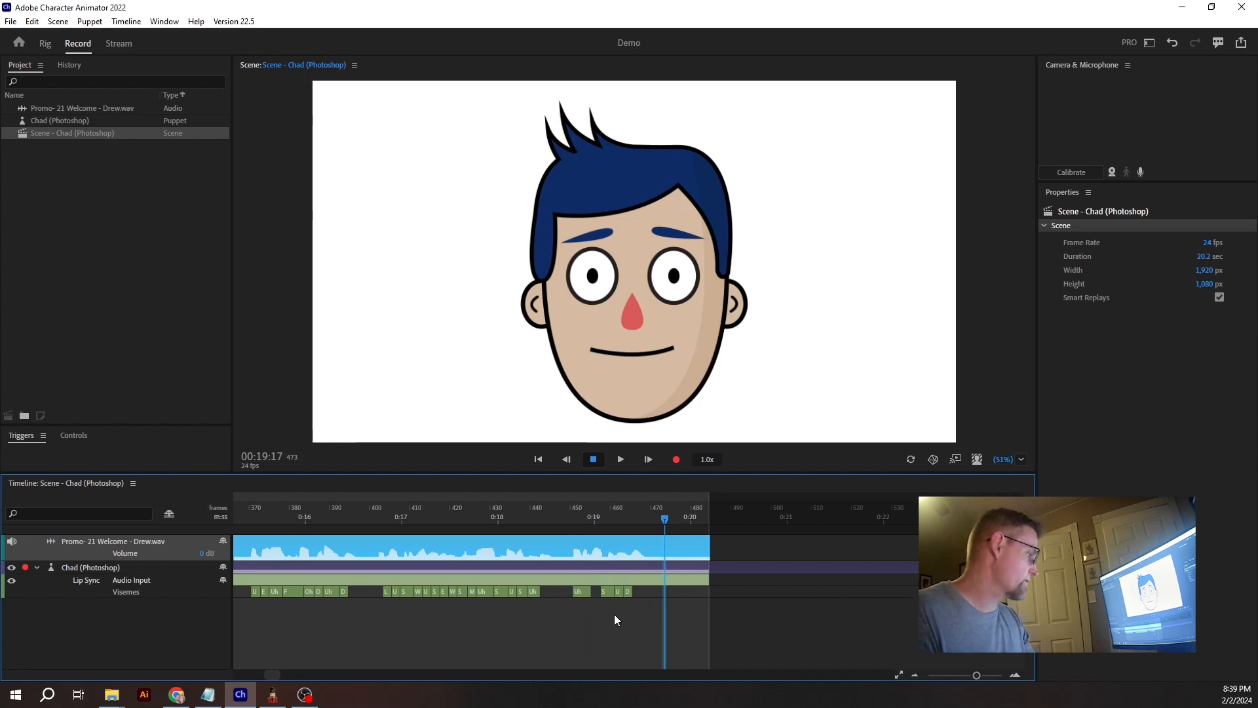
Step: Extend the end of the Uh viseme between 0:18 and 0:19 slightly
click(532, 592)
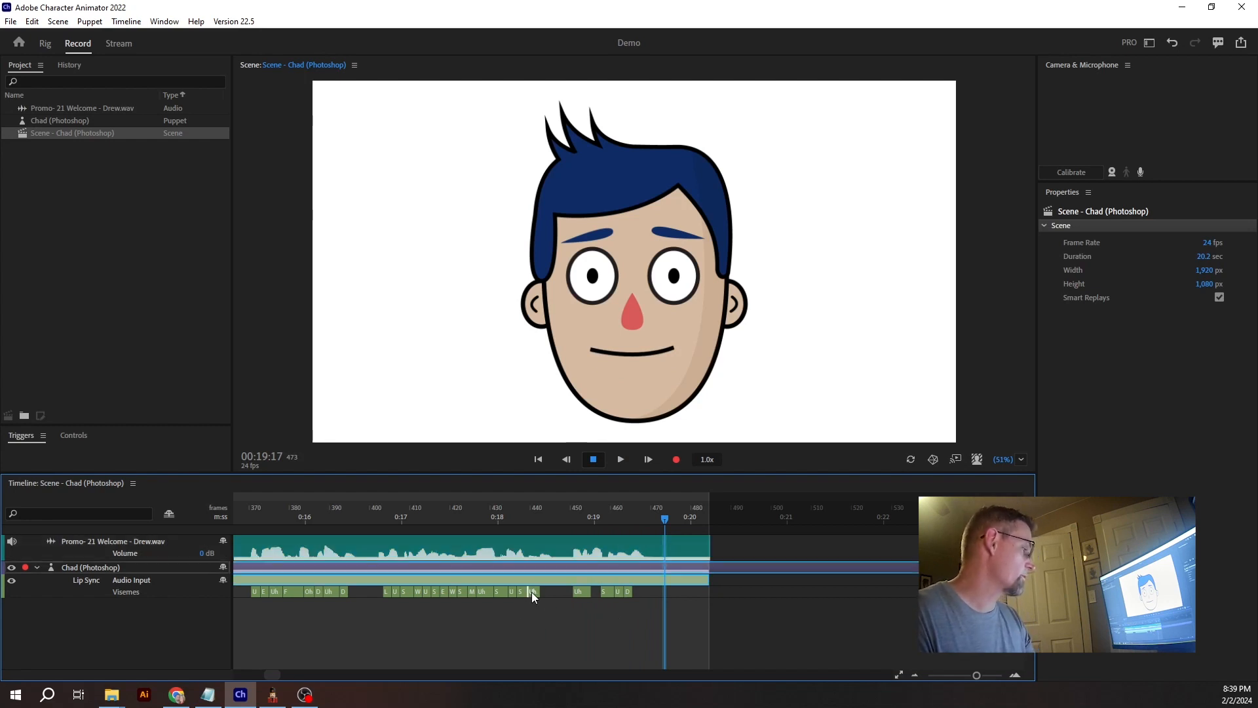
right_click(532, 592)
click(529, 635)
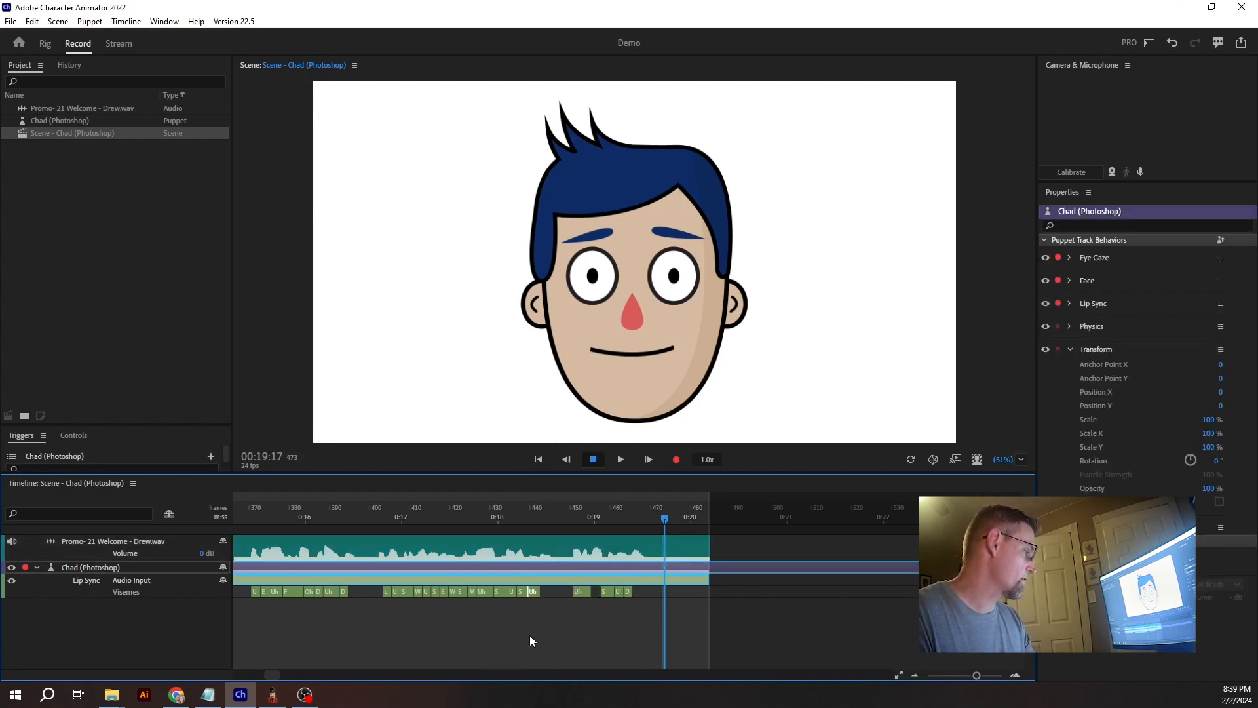
drag(540, 590, 543, 590)
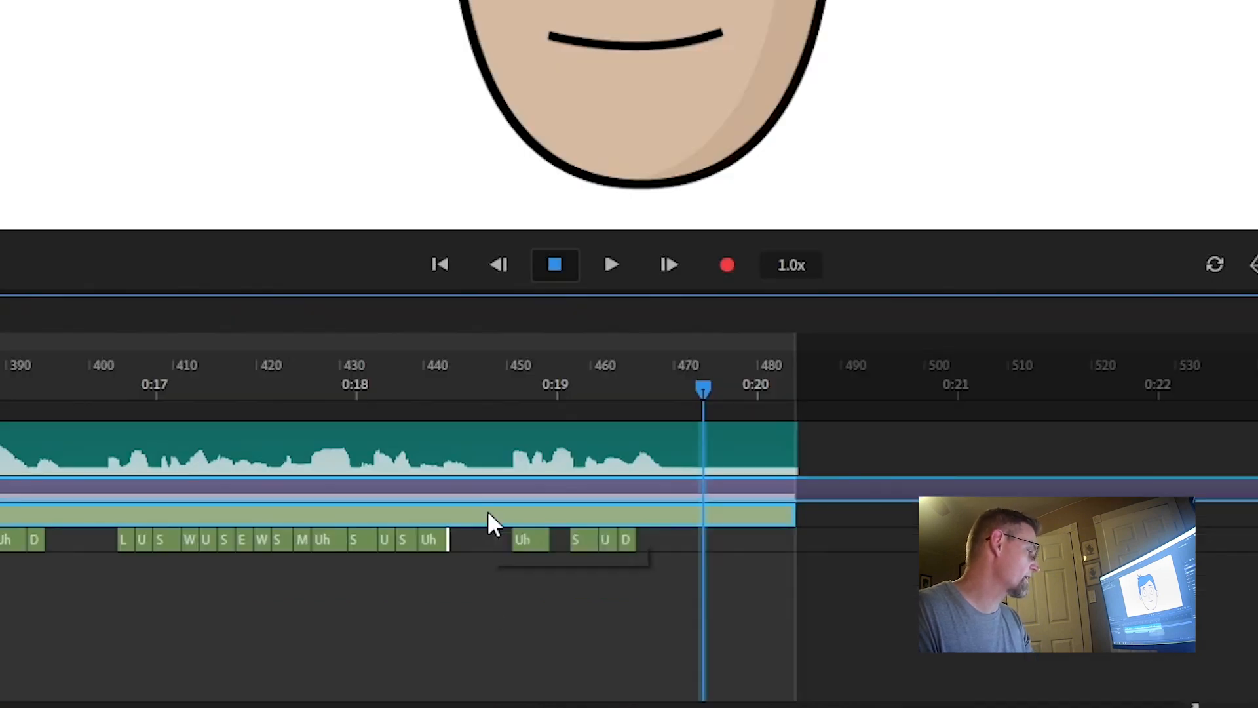
Step: Copy the Lip Sync take's visemes for After Effects and switch to the Adobe to XLights converter page in Chrome
right_click(561, 579)
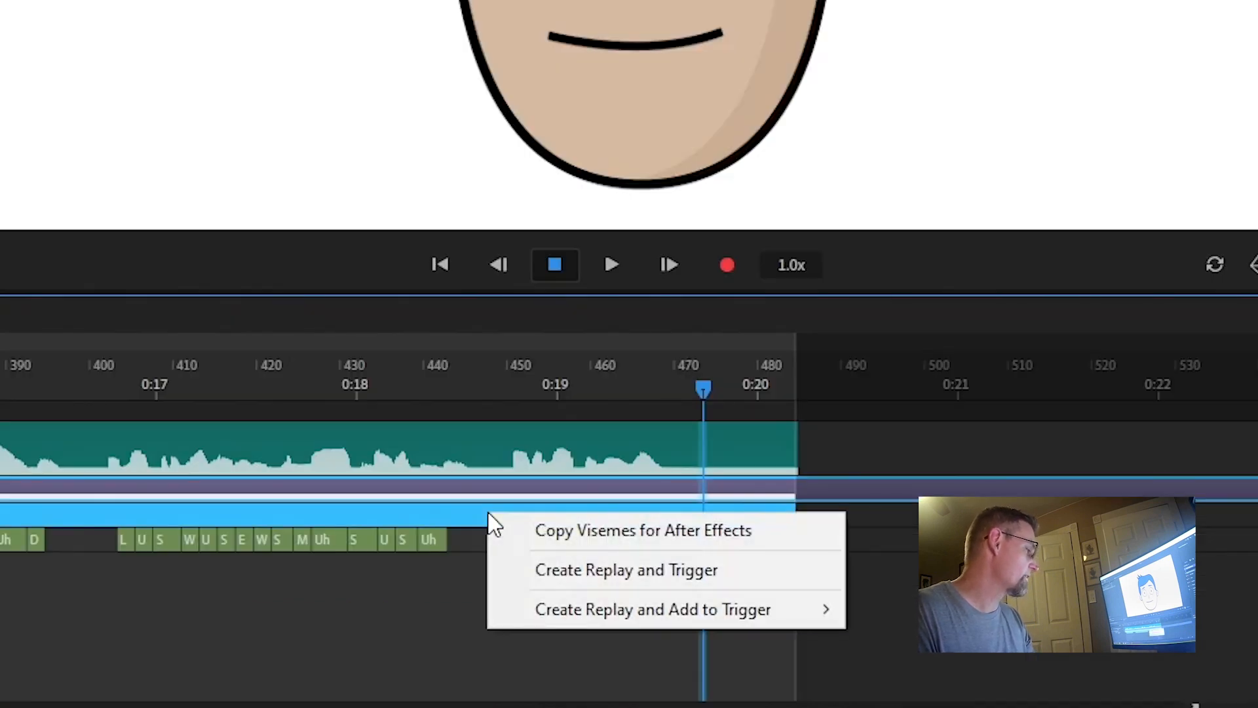
click(662, 530)
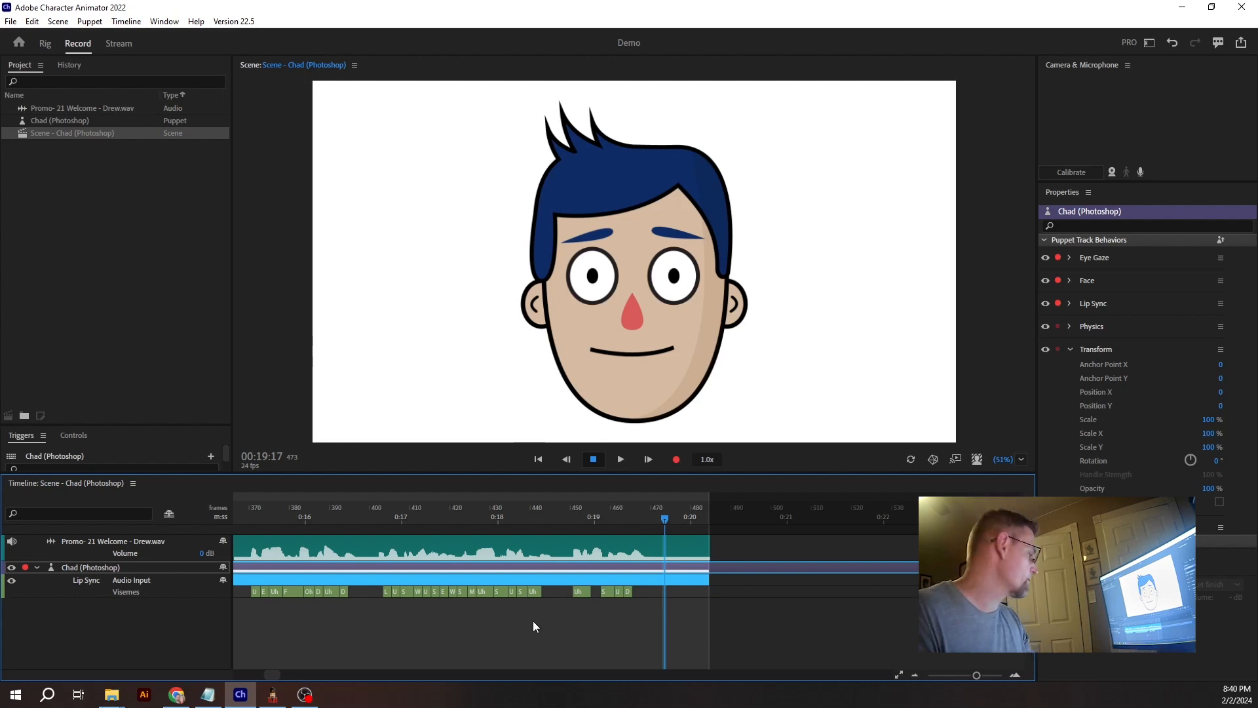
click(175, 694)
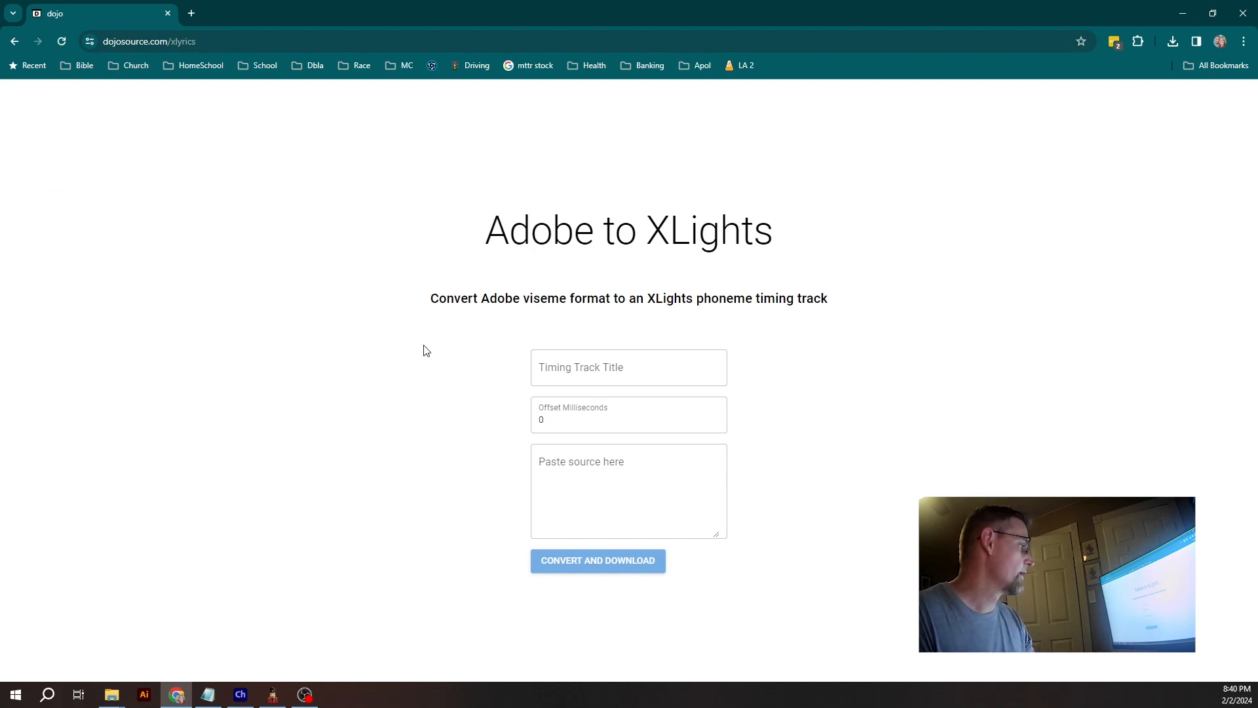
Step: Convert the pasted viseme data into an XLights timing track titled My Character and download it
click(658, 371)
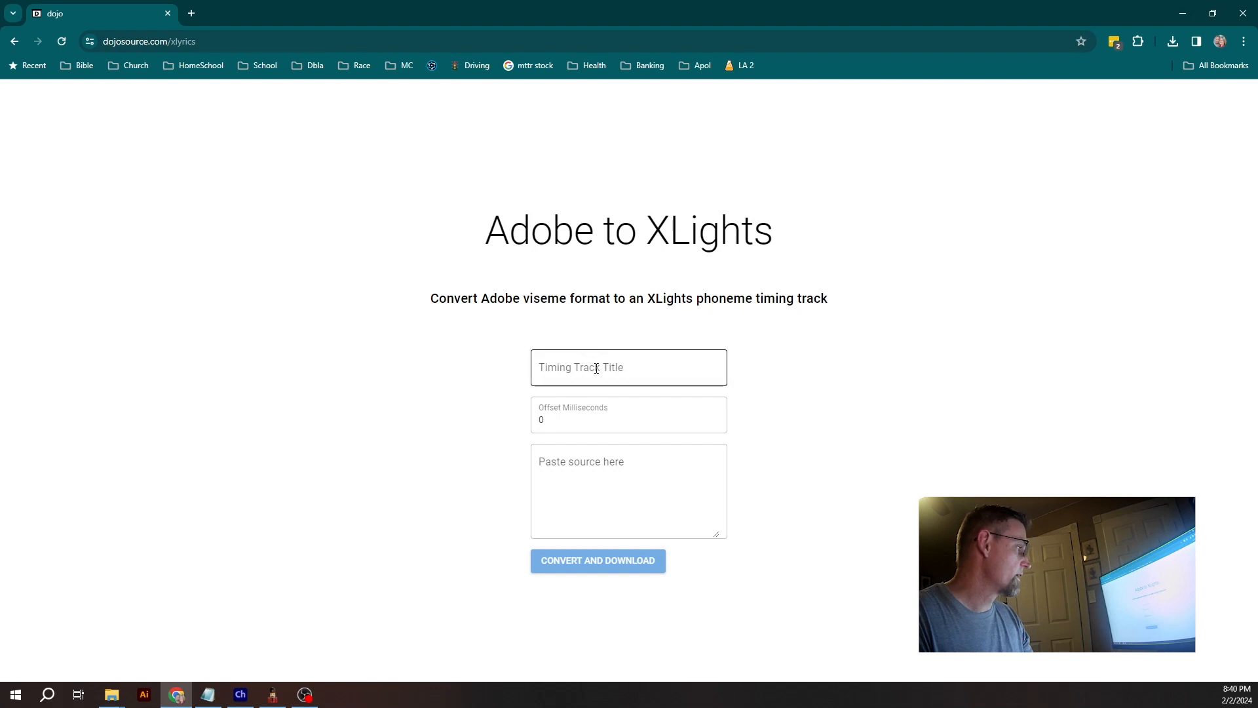
text(My Character)
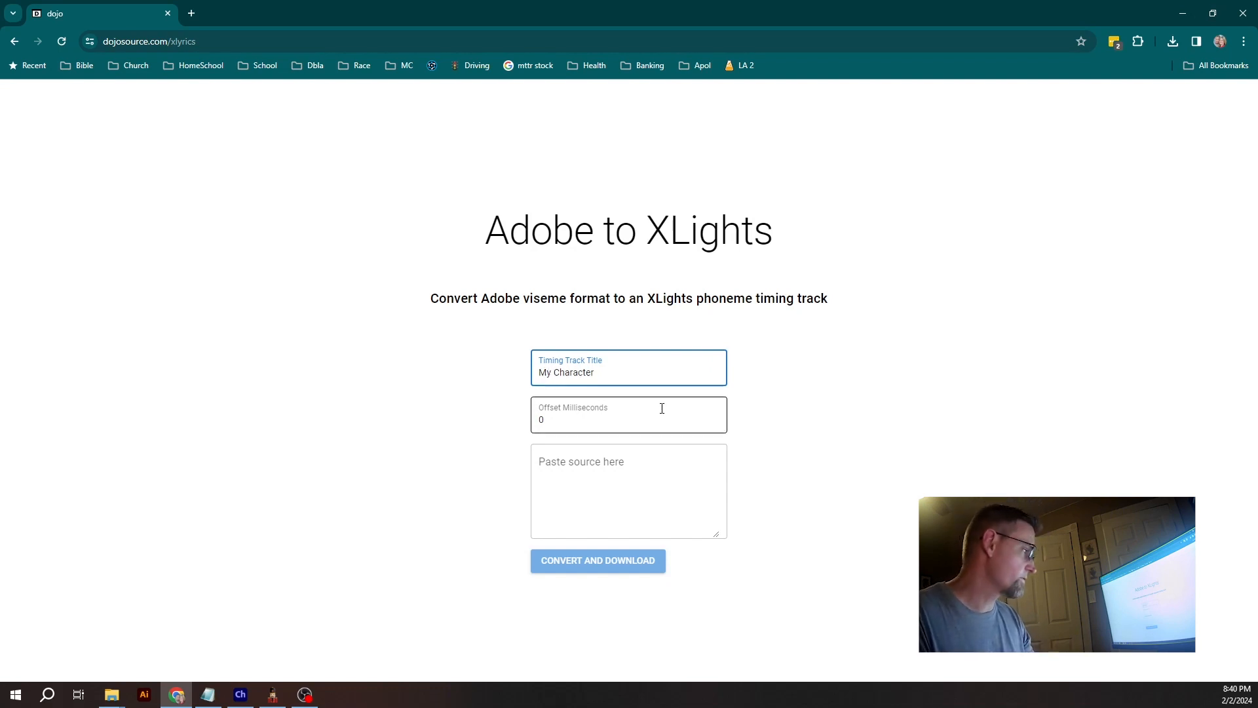
click(580, 425)
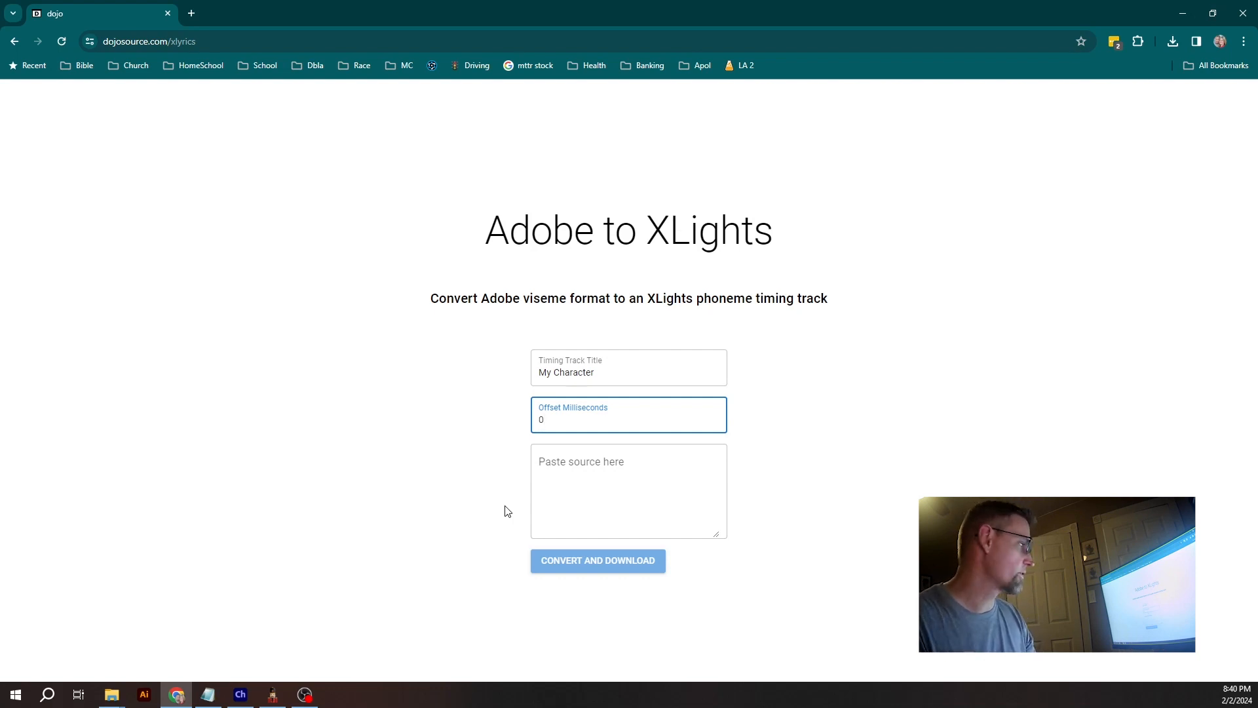
click(591, 463)
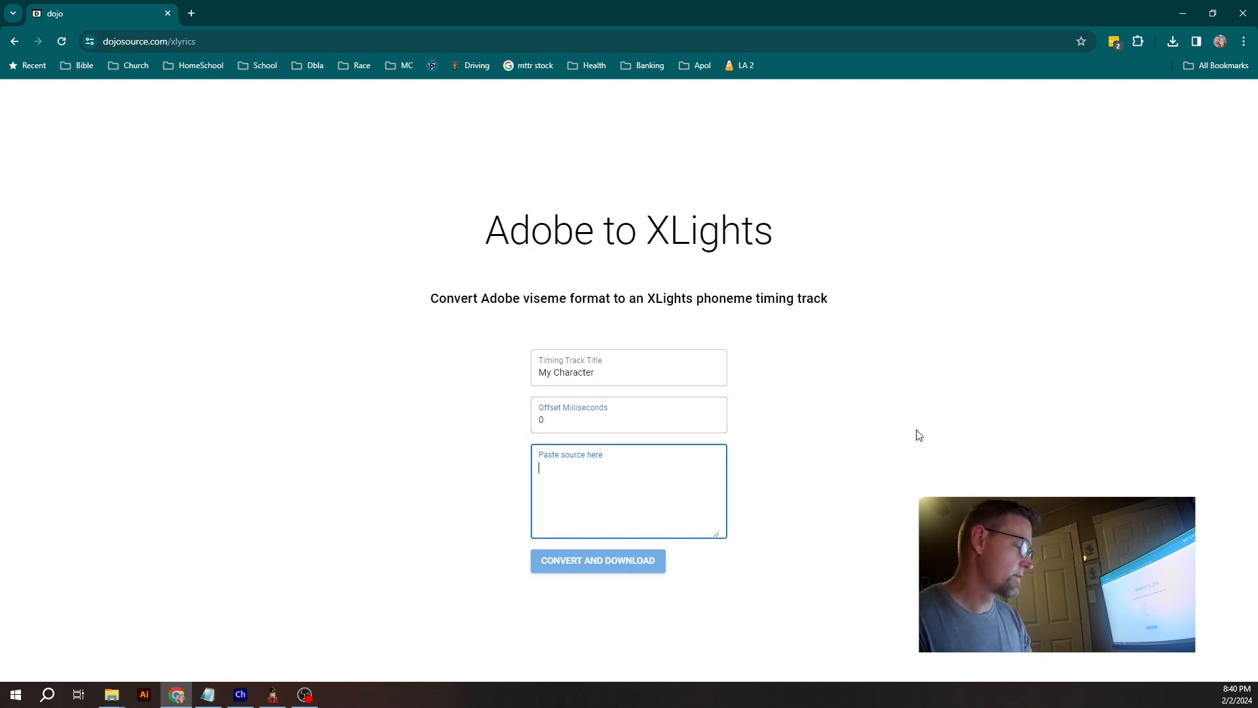
key(ctrl+v)
scroll(660, 499, up, 20)
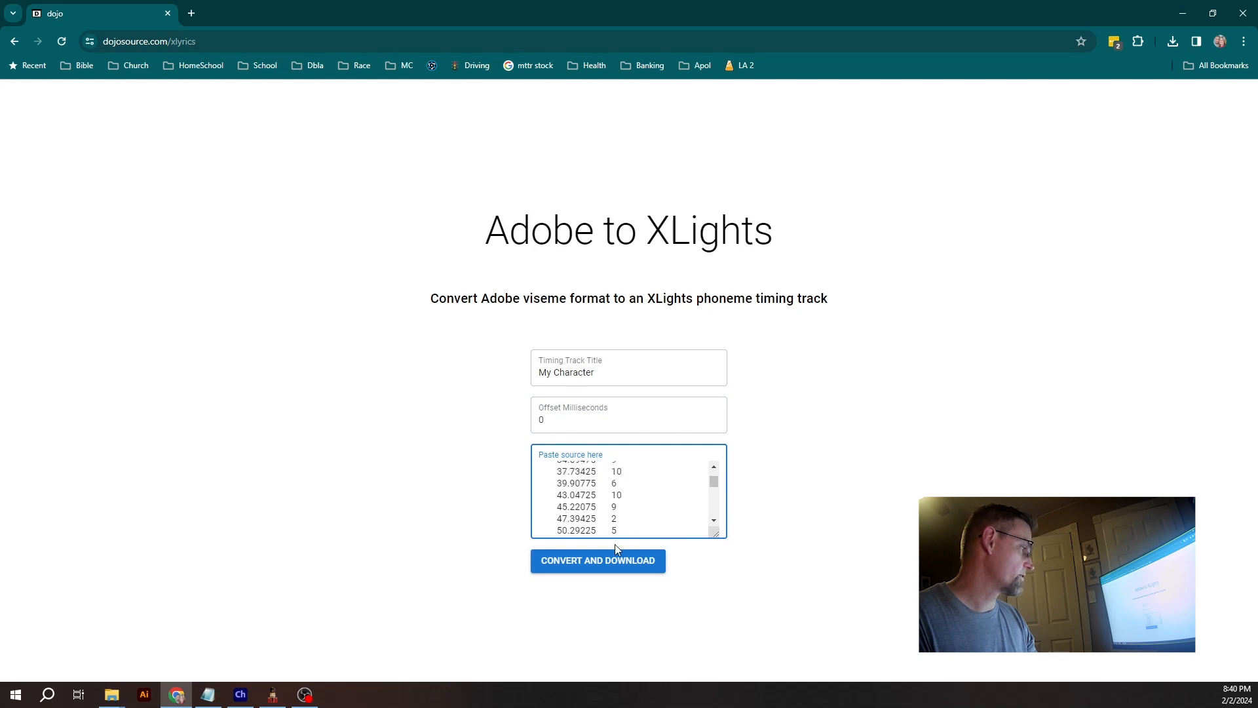
scroll(644, 481, down, 20)
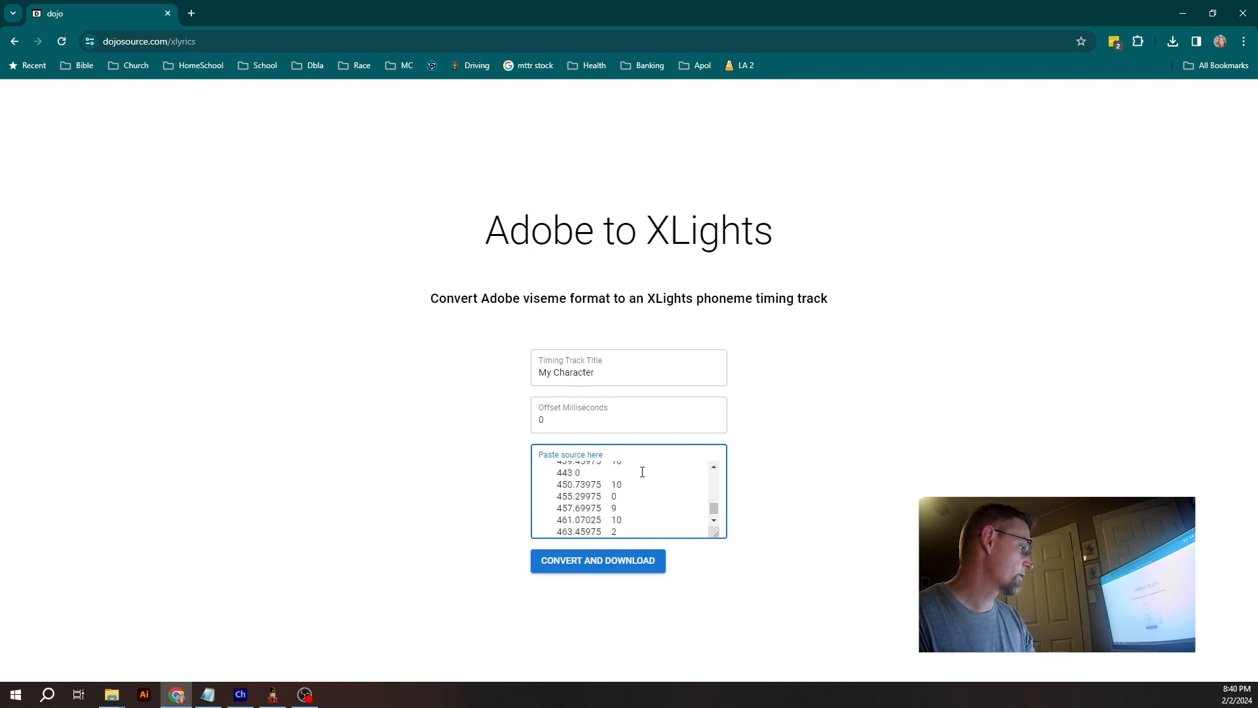
click(650, 572)
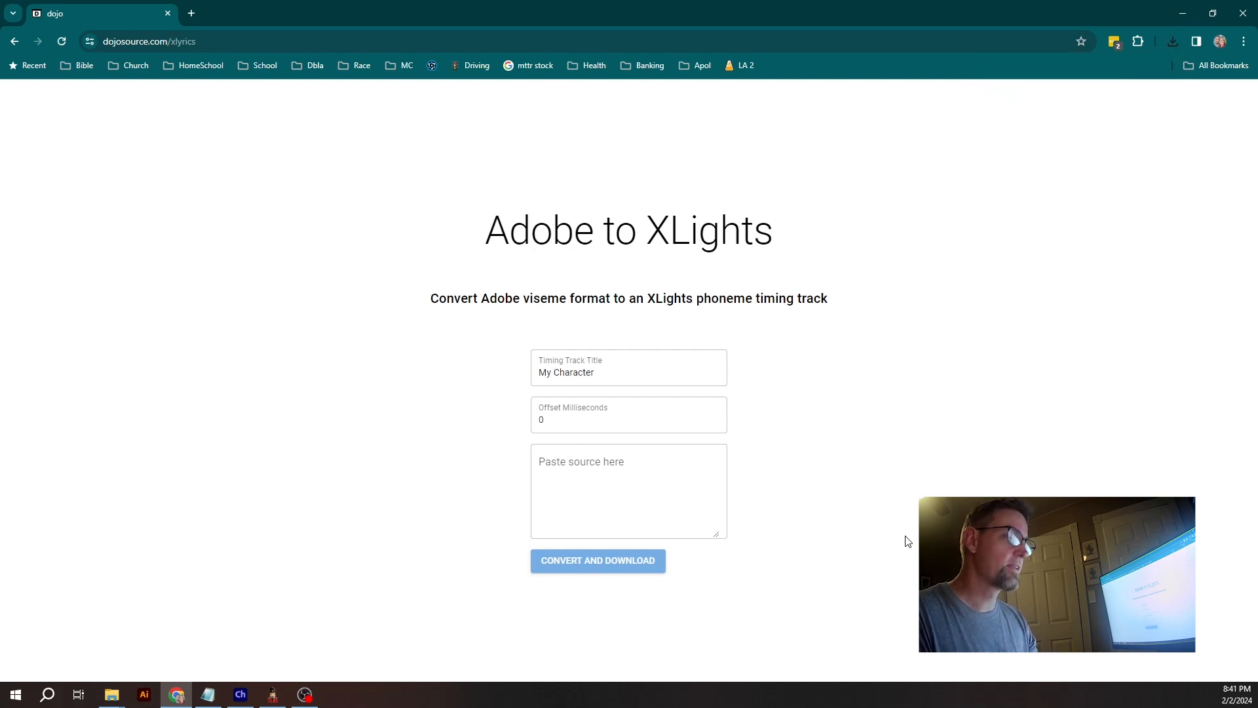
Step: Switch to xLights and import the my-character.xtiming file from Downloads as a timing track in the Demo sequence
click(273, 695)
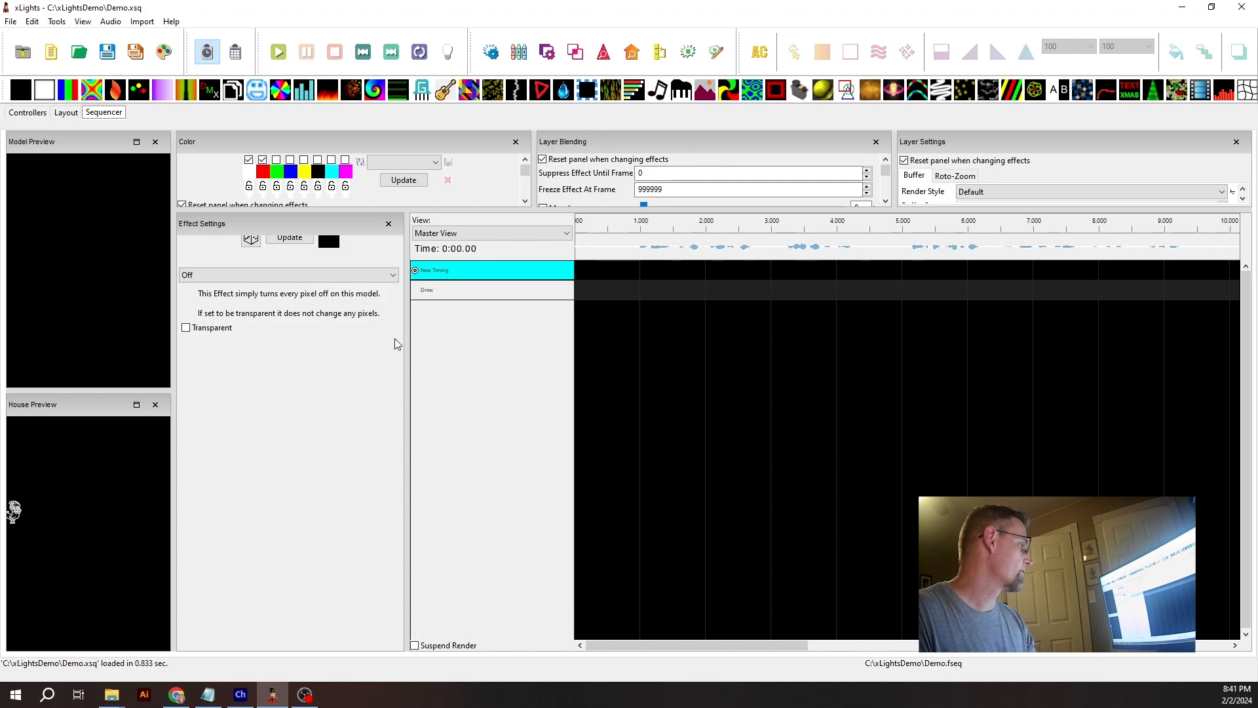
click(437, 291)
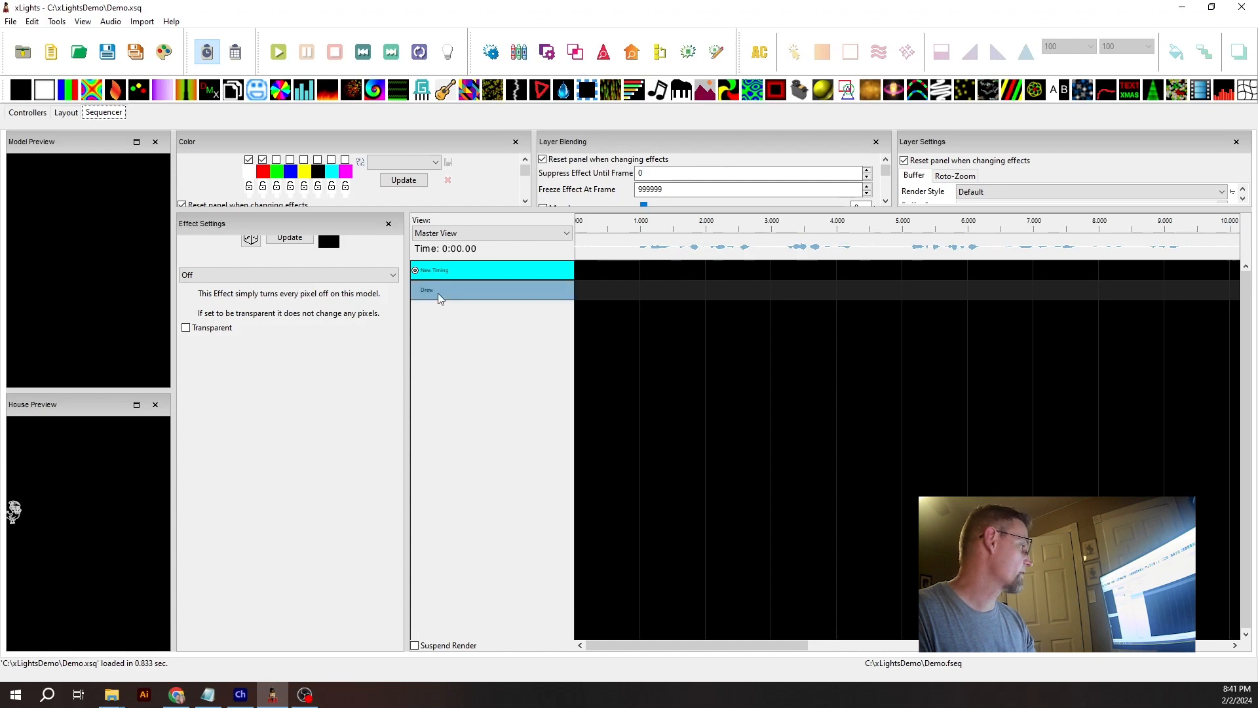
right_click(480, 276)
click(521, 325)
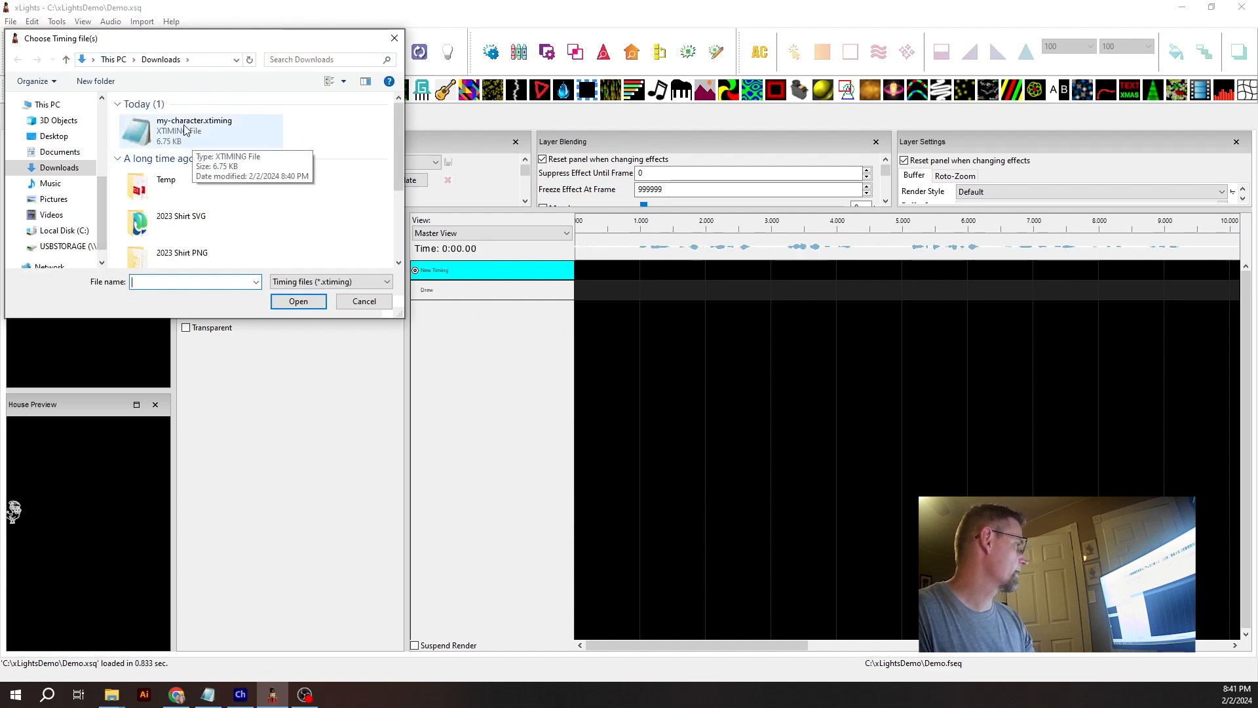
click(184, 129)
click(295, 302)
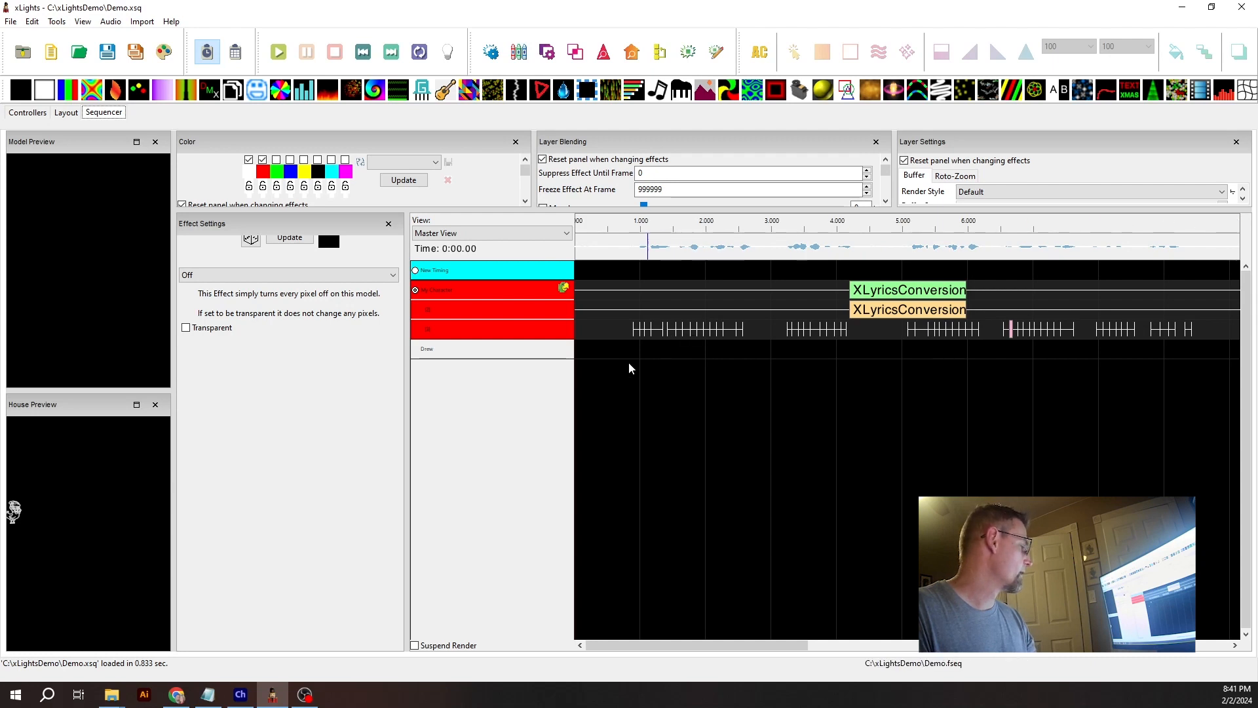
Step: Place a full-length Faces effect on the duck model's row and a State effect on a new layer inserted below it
click(451, 352)
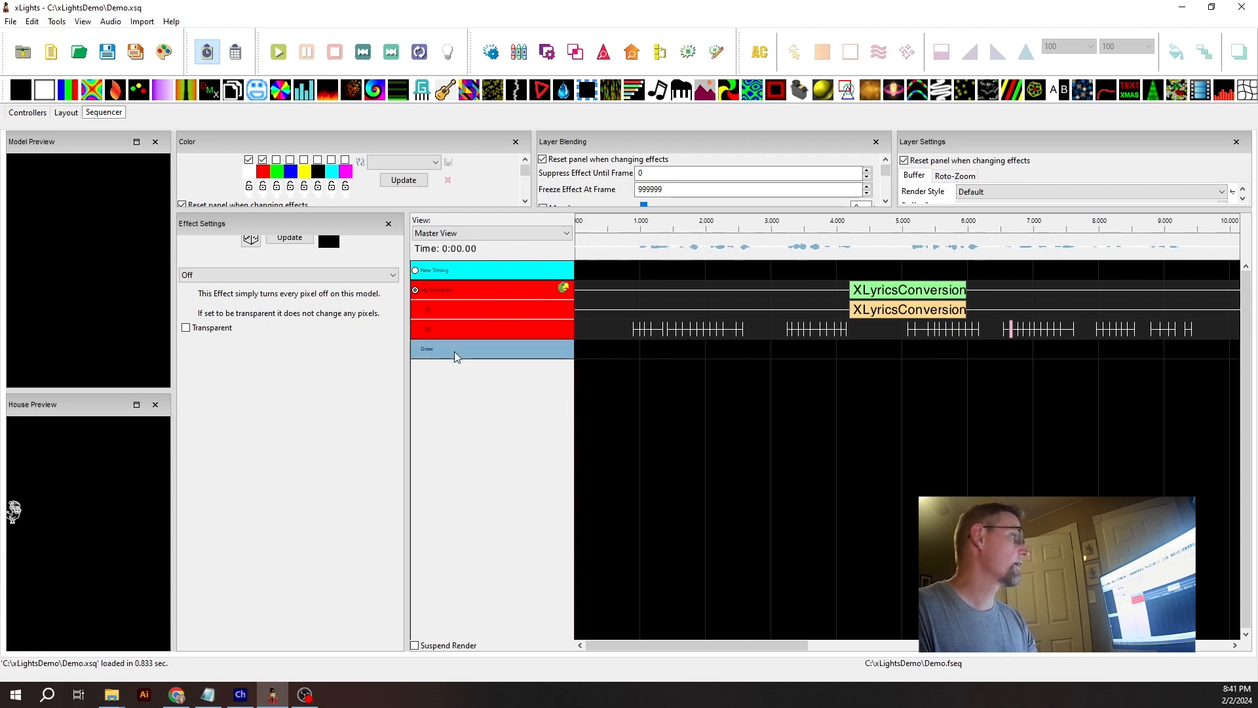
drag(256, 90, 645, 350)
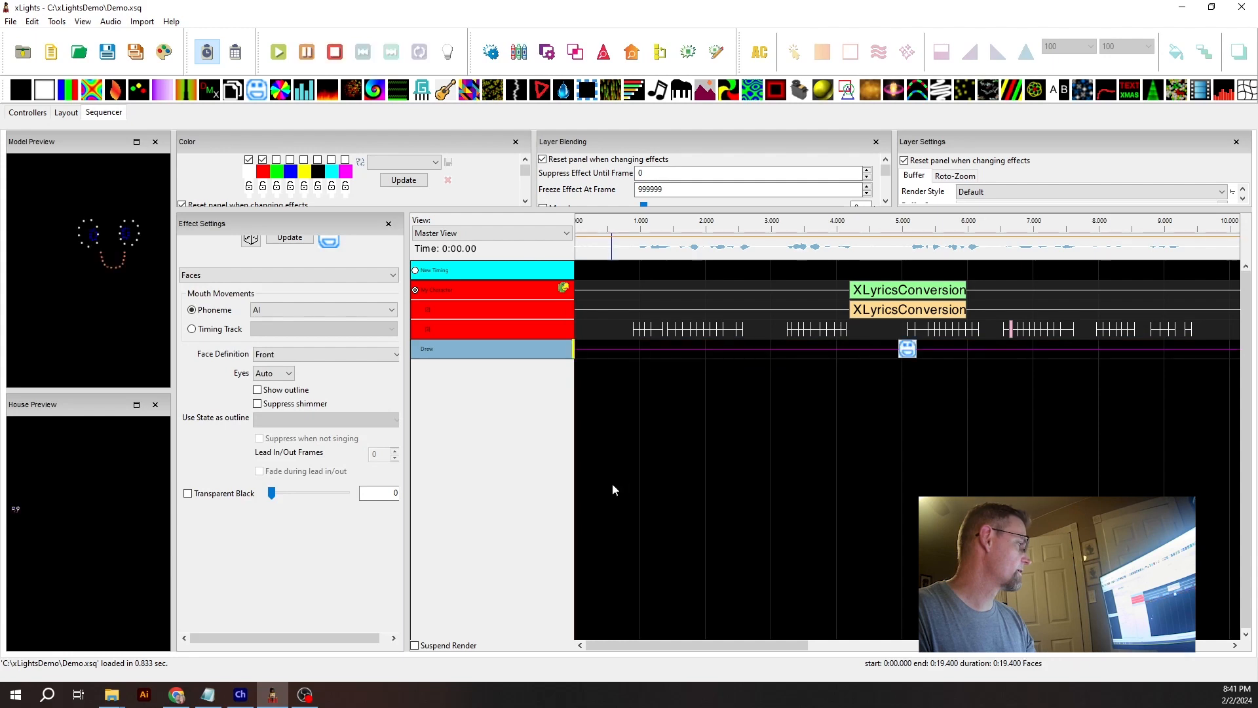
right_click(475, 353)
click(517, 377)
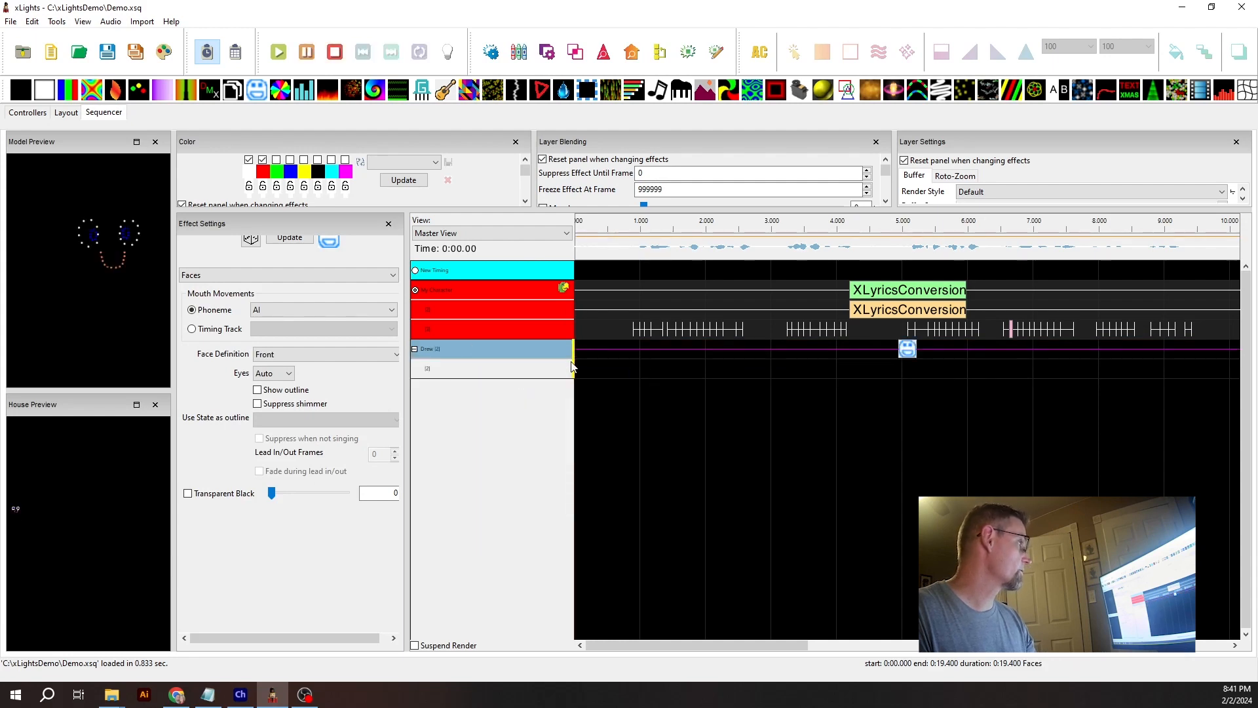
mouse_move(1059, 90)
mouse_down()
mouse_move(941, 371)
mouse_move(908, 367)
mouse_up()
Step: Set the Faces effect's mouth movements to the My Character timing track and play the sequence from about 0:00.750
click(907, 348)
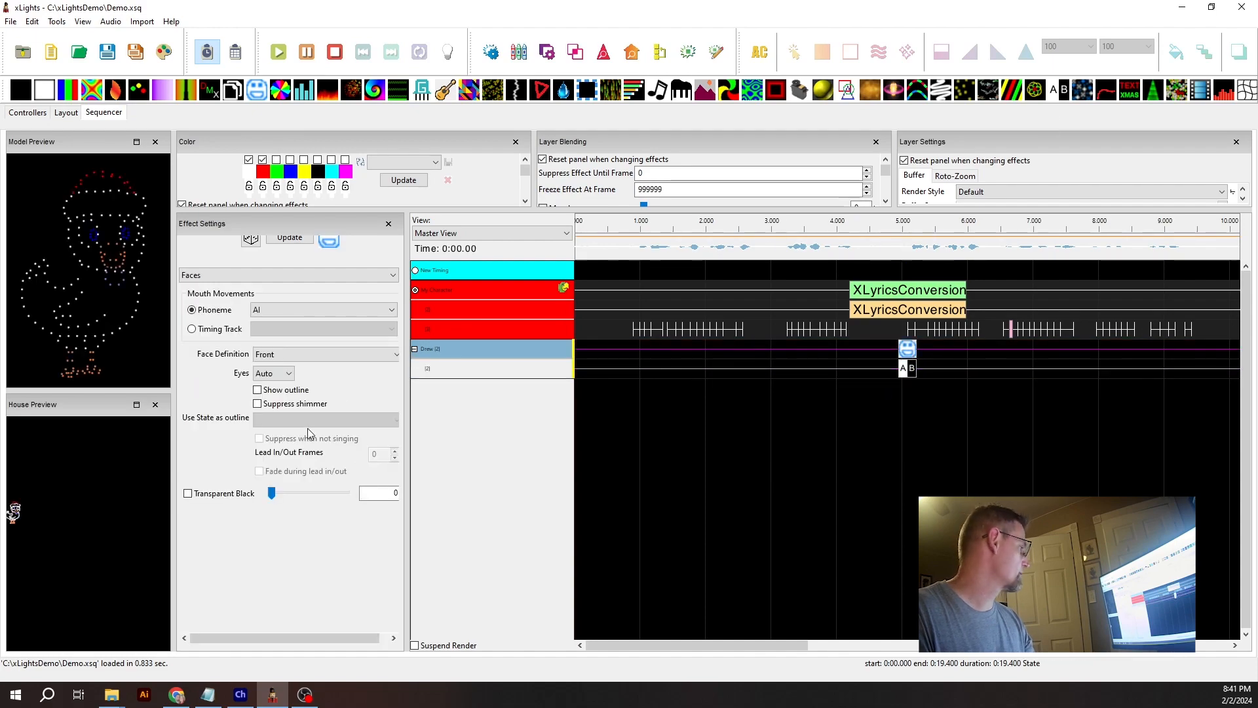
click(210, 330)
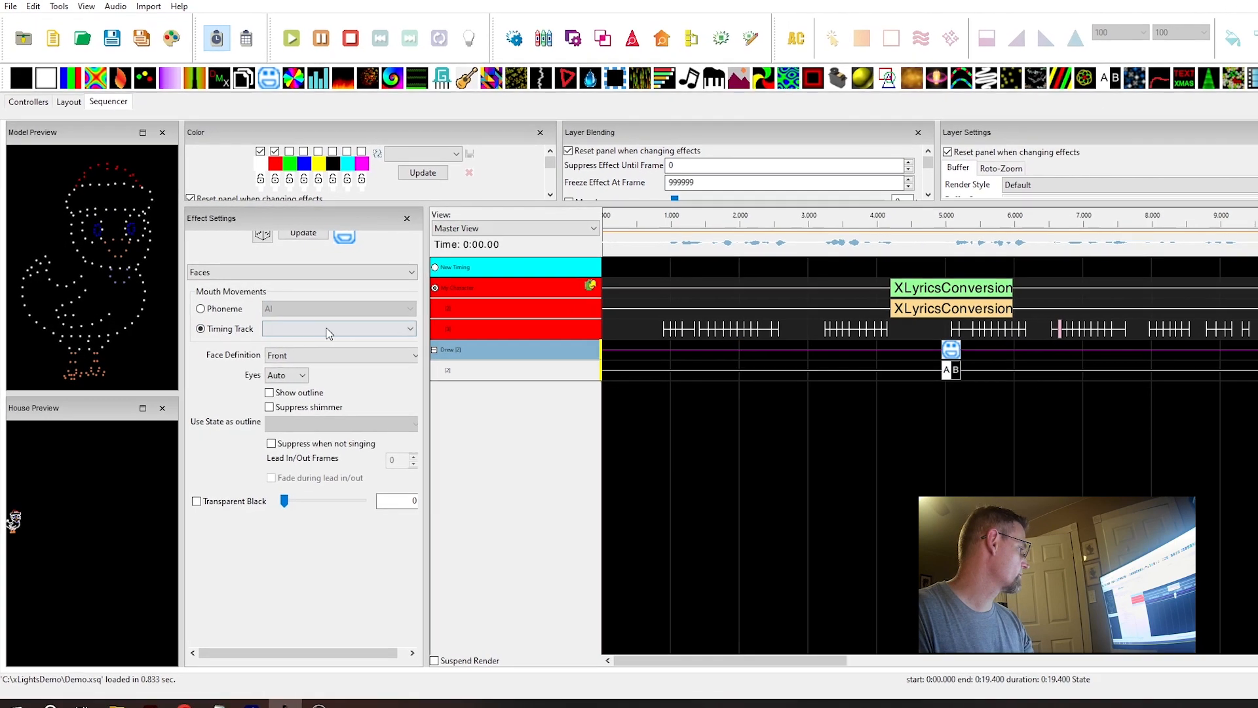
click(315, 329)
click(369, 341)
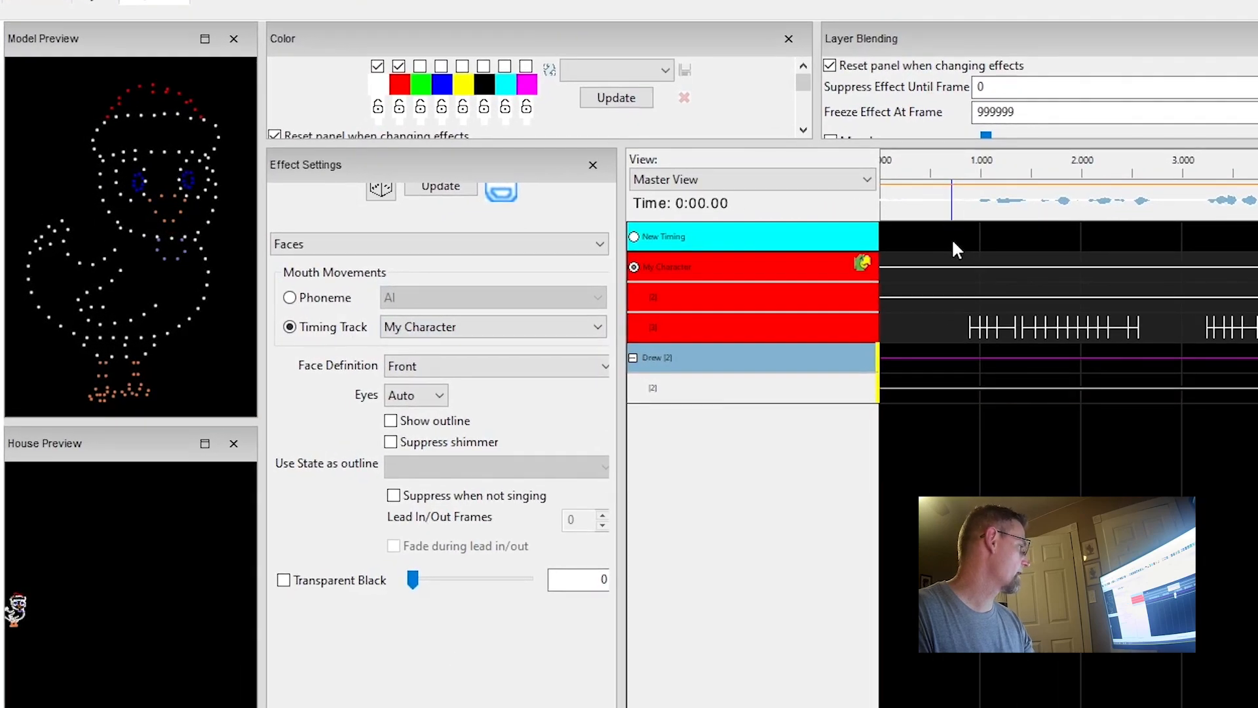
click(956, 198)
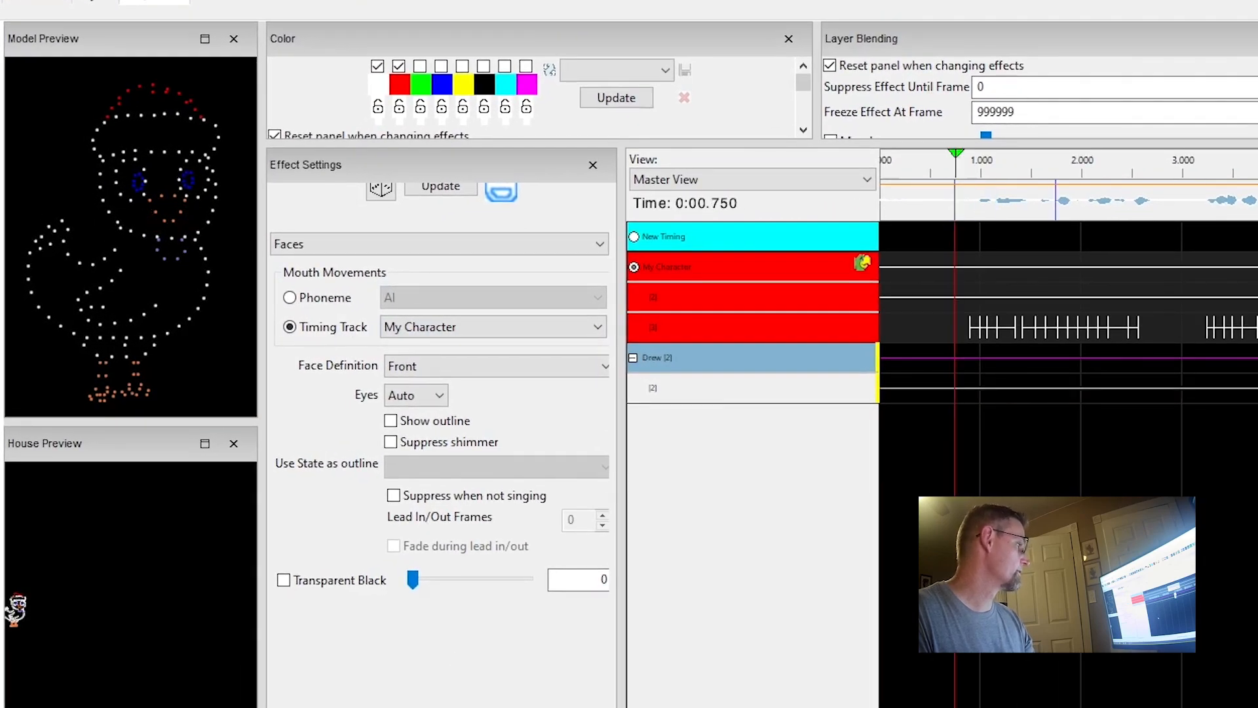
key(space)
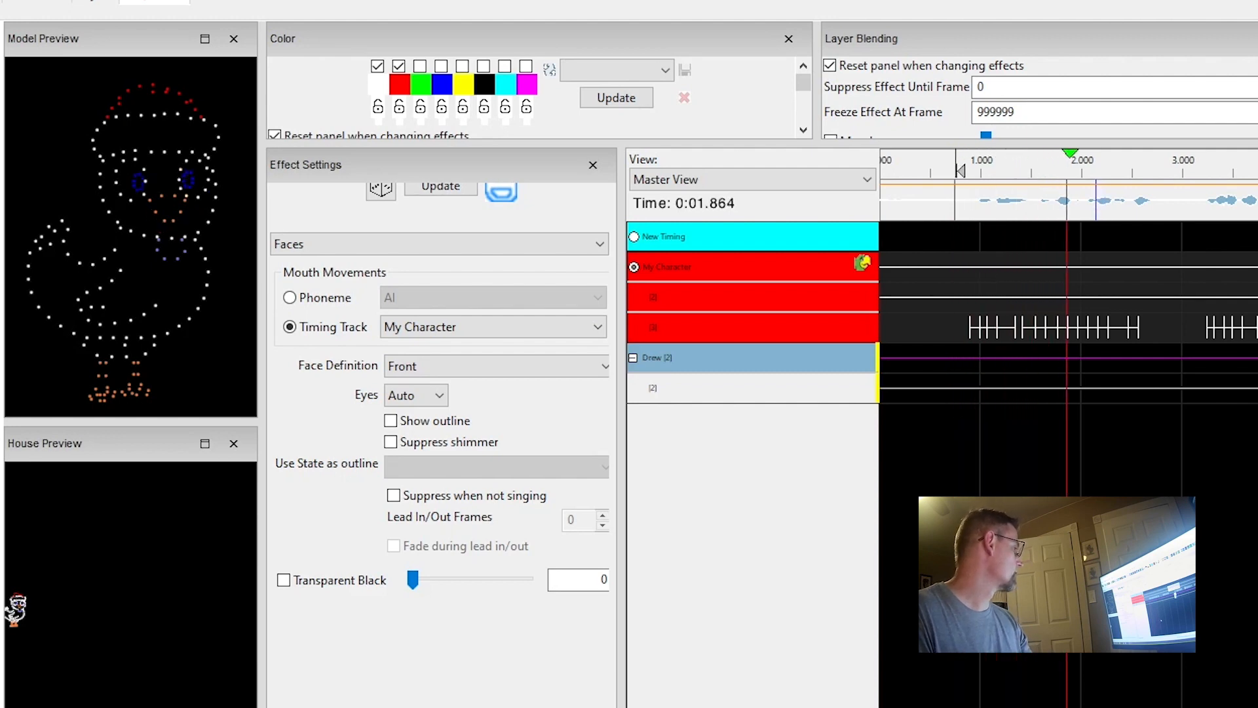